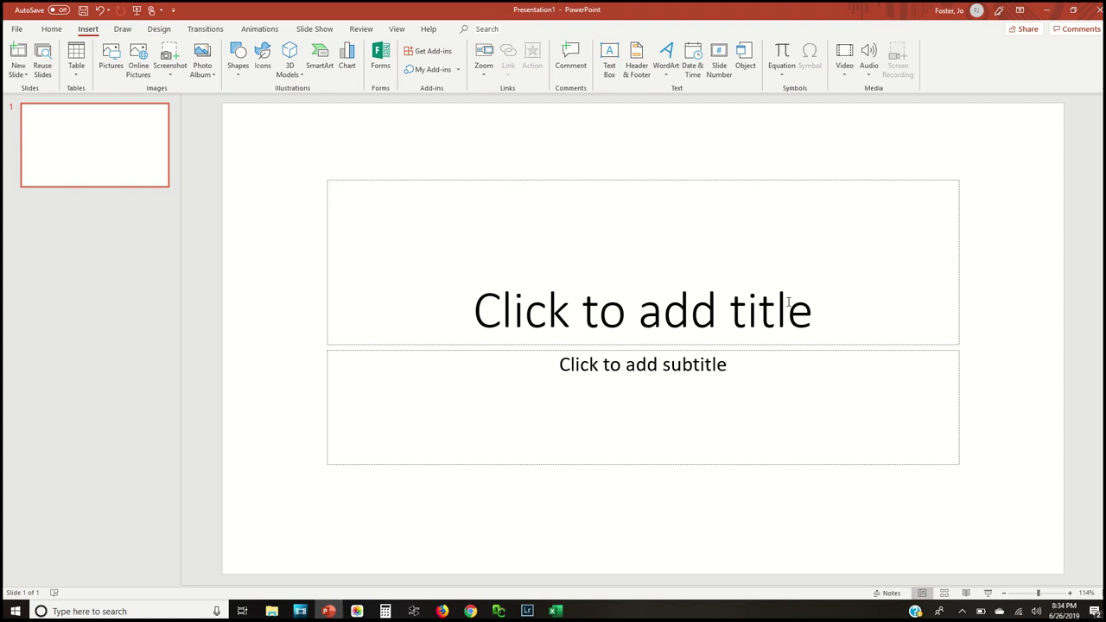
Step: Change the slide to the Blank layout and dismiss the Design Ideas pane
{"action": "left_click", "coordinate": [50, 29]}
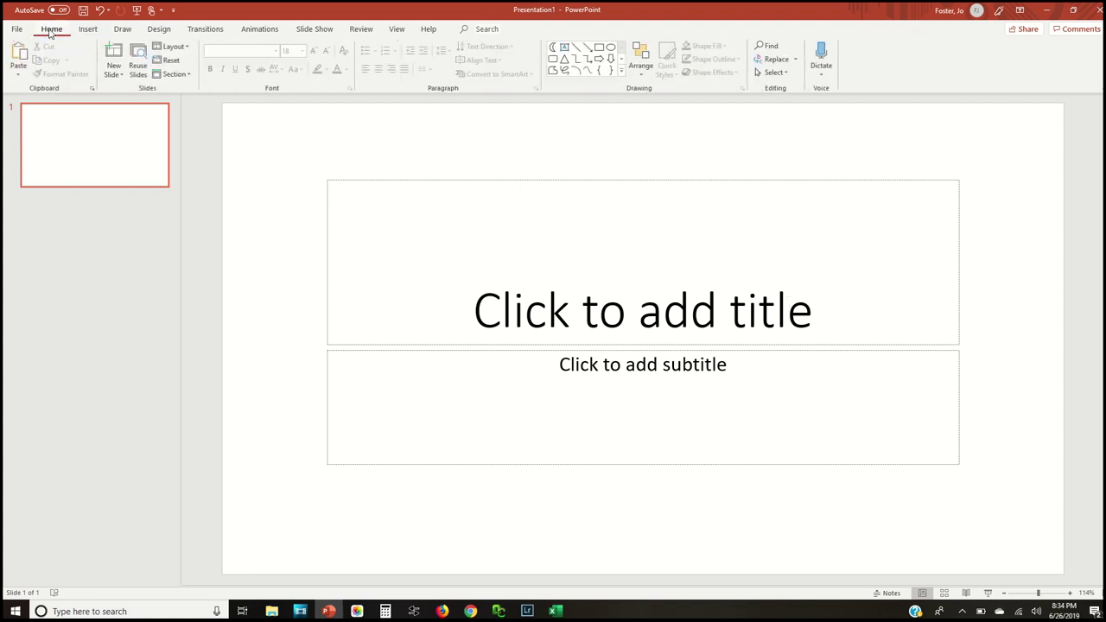
{"action": "left_click", "coordinate": [171, 47]}
{"action": "left_click", "coordinate": [186, 203]}
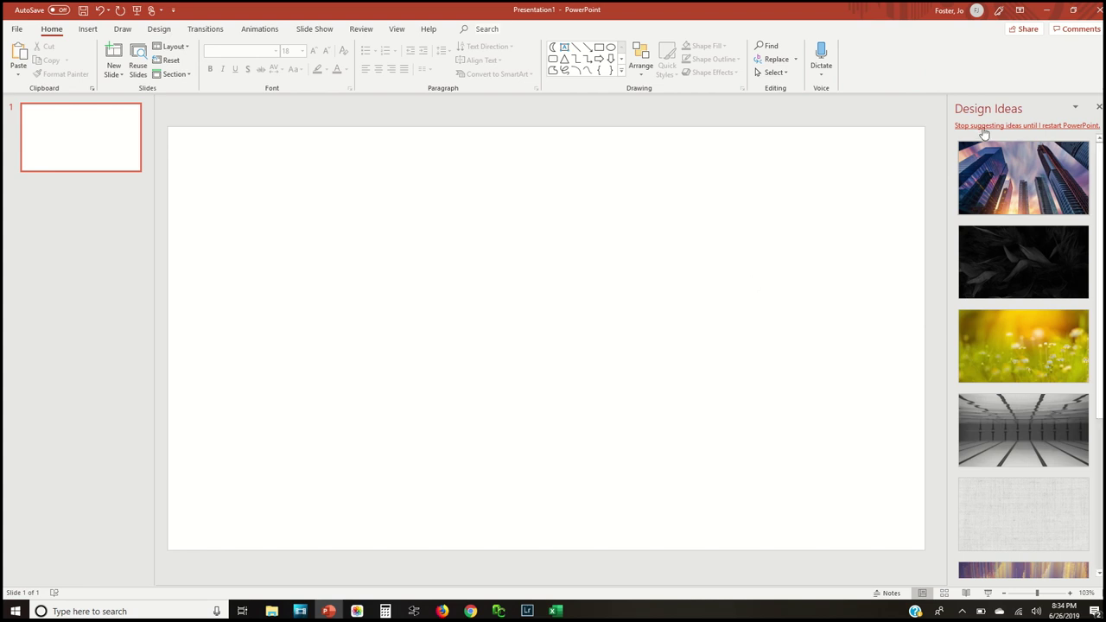
{"action": "left_click", "coordinate": [1098, 108]}
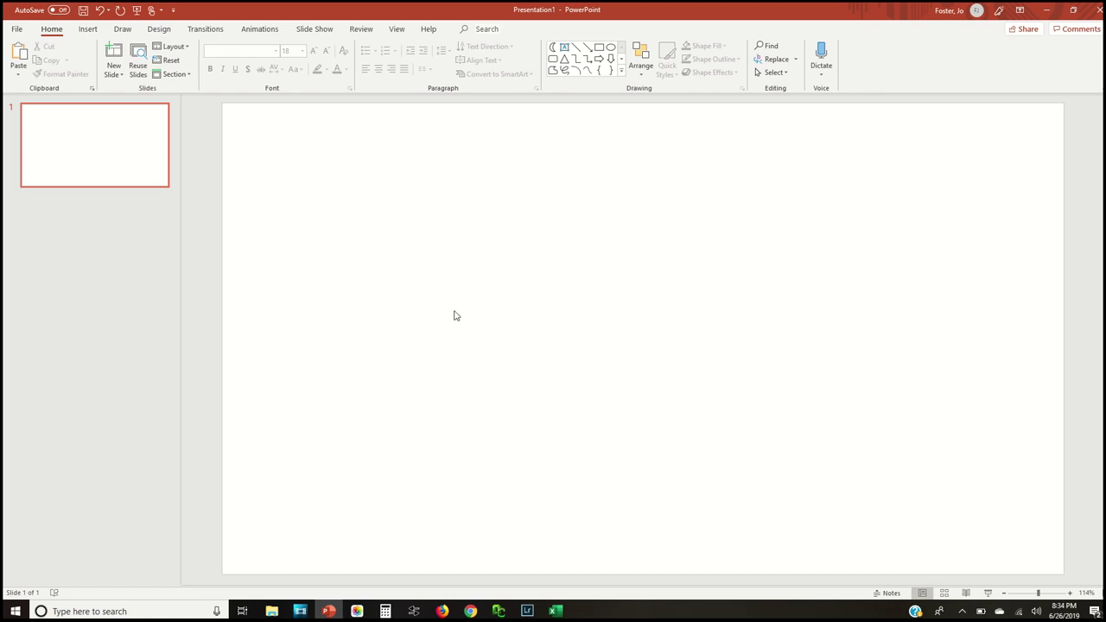
Step: Insert the IMG_5141 teardrop trailer photo onto the slide
{"action": "left_click", "coordinate": [85, 31]}
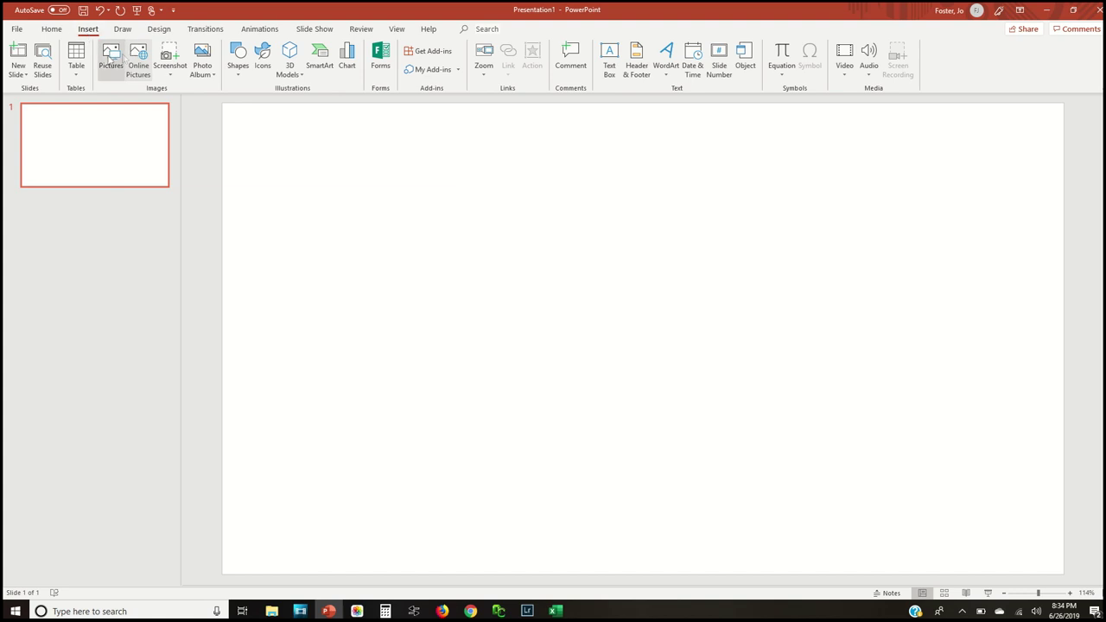
{"action": "left_click", "coordinate": [109, 59]}
{"action": "left_click", "coordinate": [133, 84]}
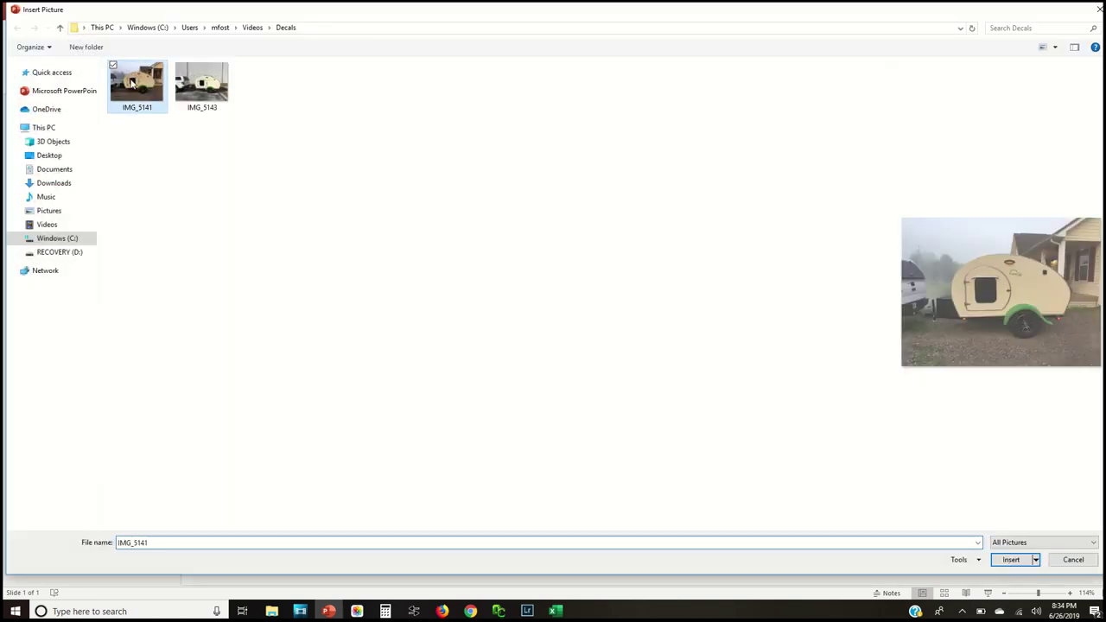
{"action": "left_click", "coordinate": [1011, 560]}
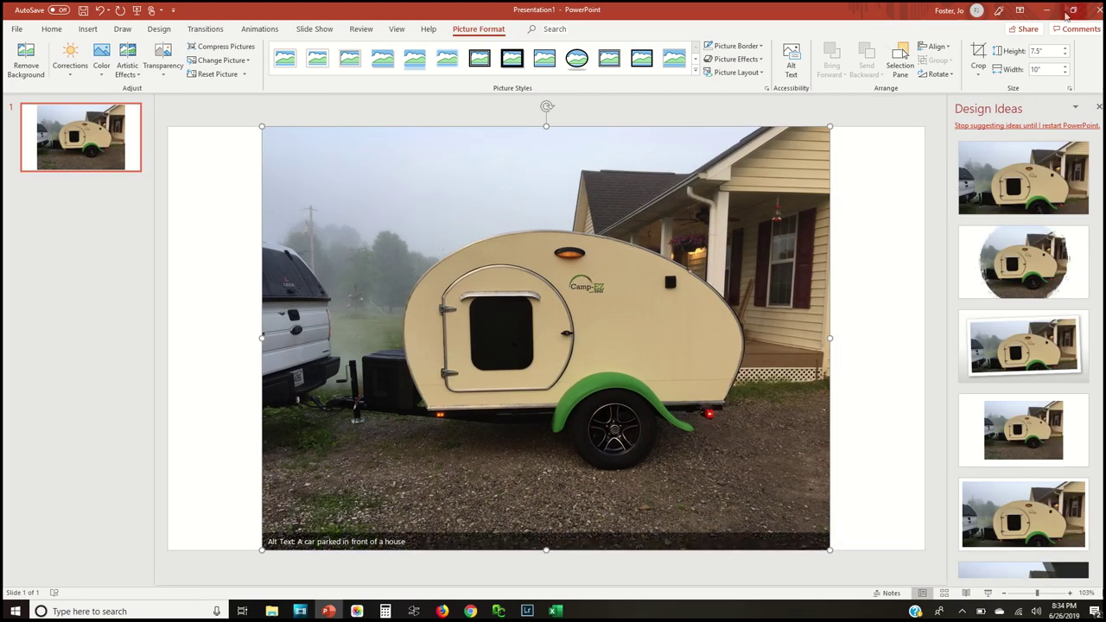
{"action": "left_click", "coordinate": [1099, 107]}
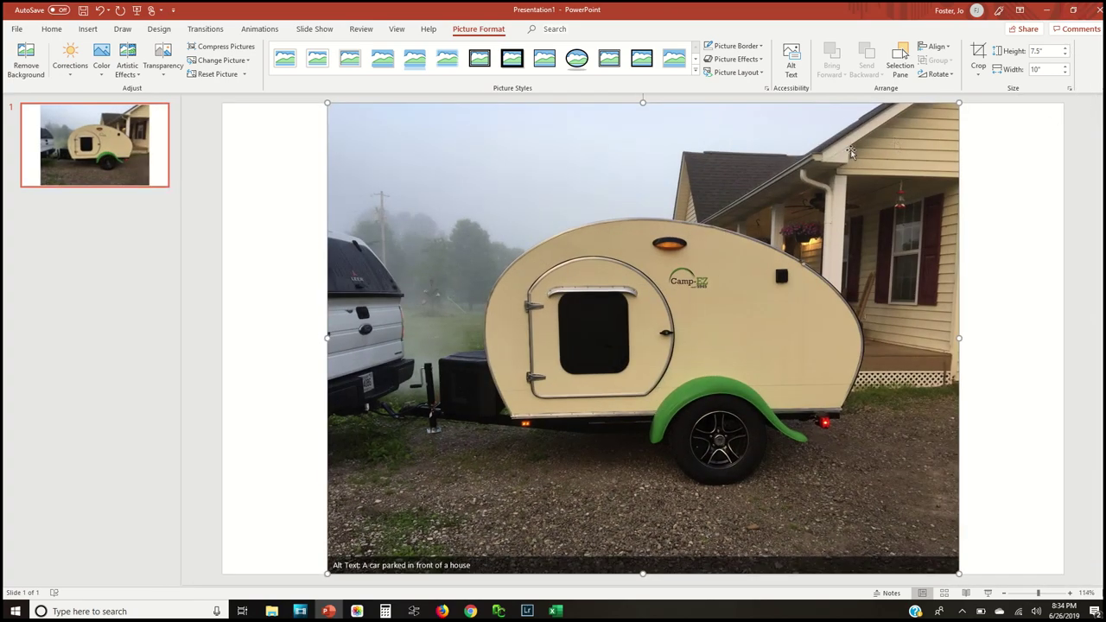
Step: Crop the photo to remove the sky, house, truck and ground around the trailer
{"action": "left_click", "coordinate": [979, 61]}
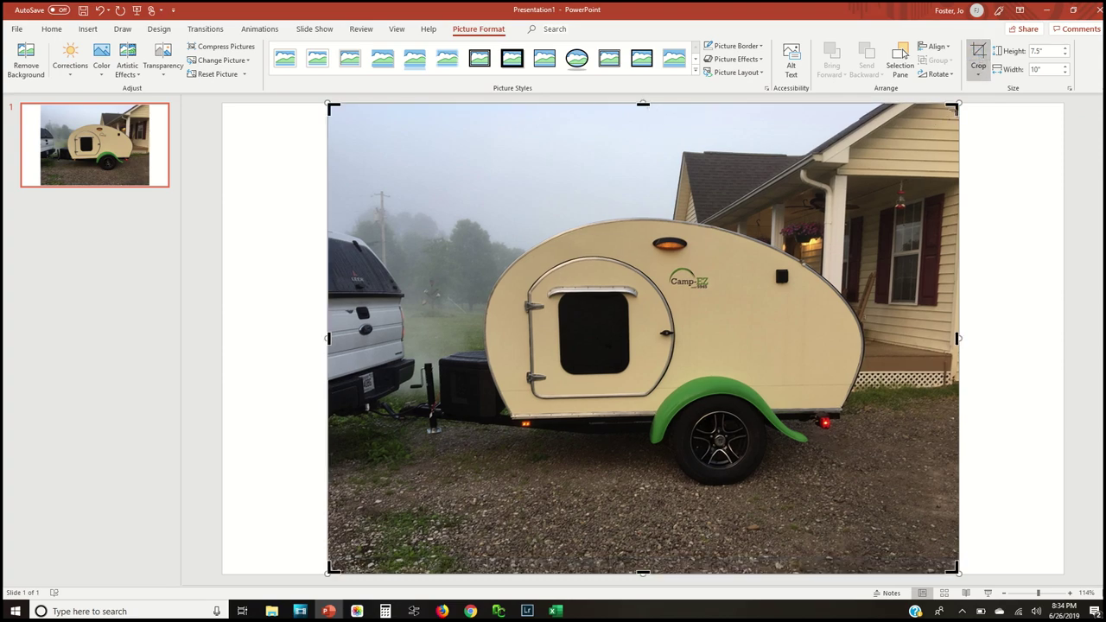
{"action": "left_click_drag", "start_coordinate": [953, 105], "coordinate": [874, 206]}
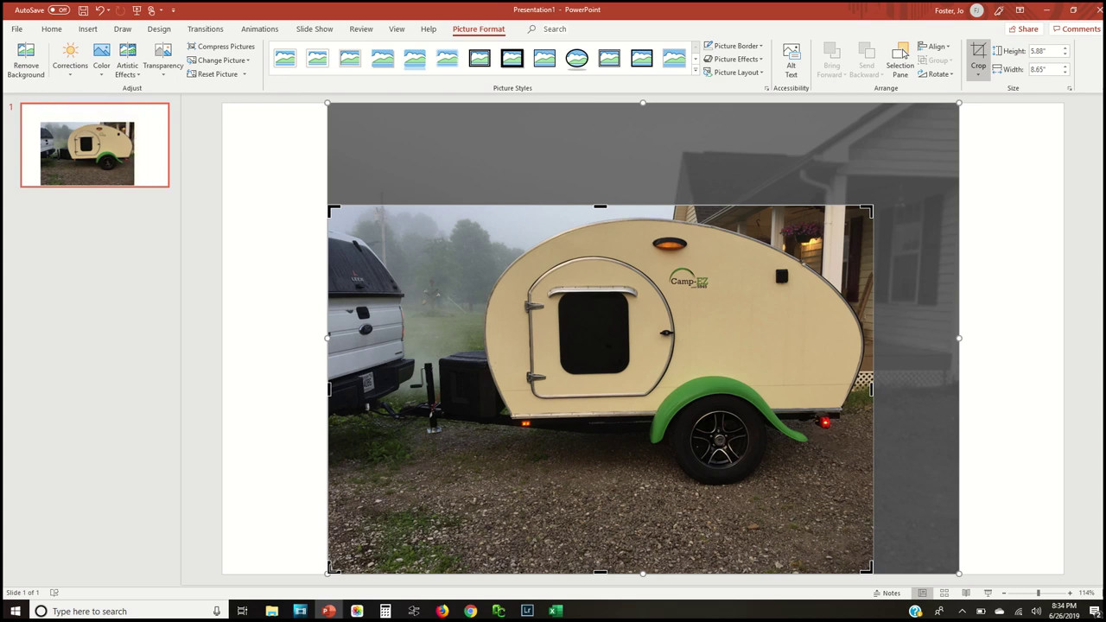
{"action": "left_click_drag", "start_coordinate": [332, 569], "coordinate": [409, 491]}
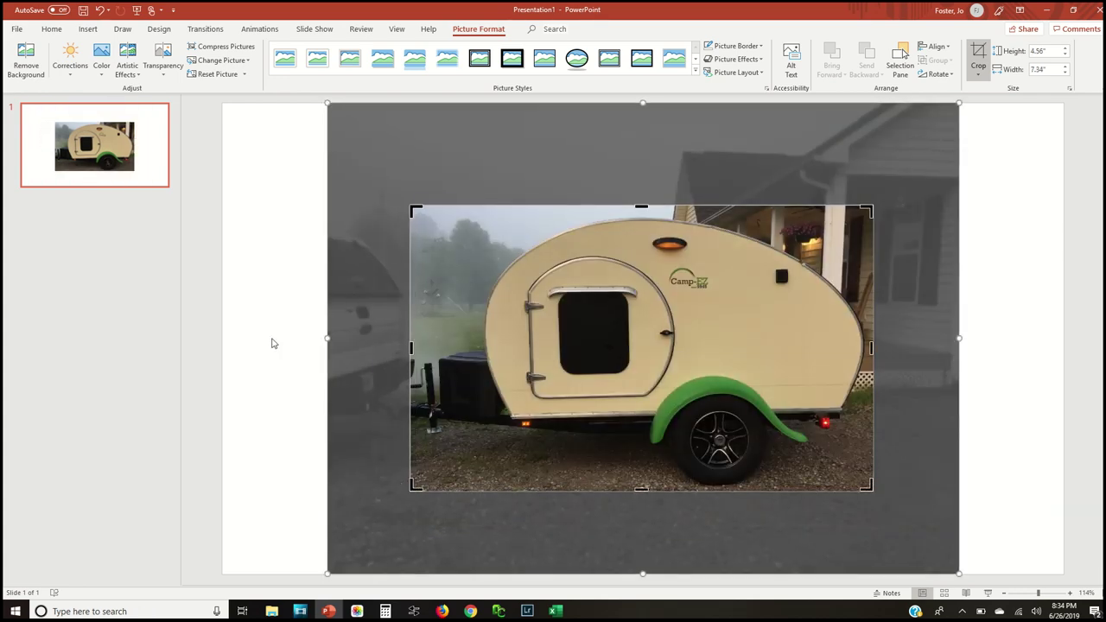
{"action": "left_click", "coordinate": [255, 298]}
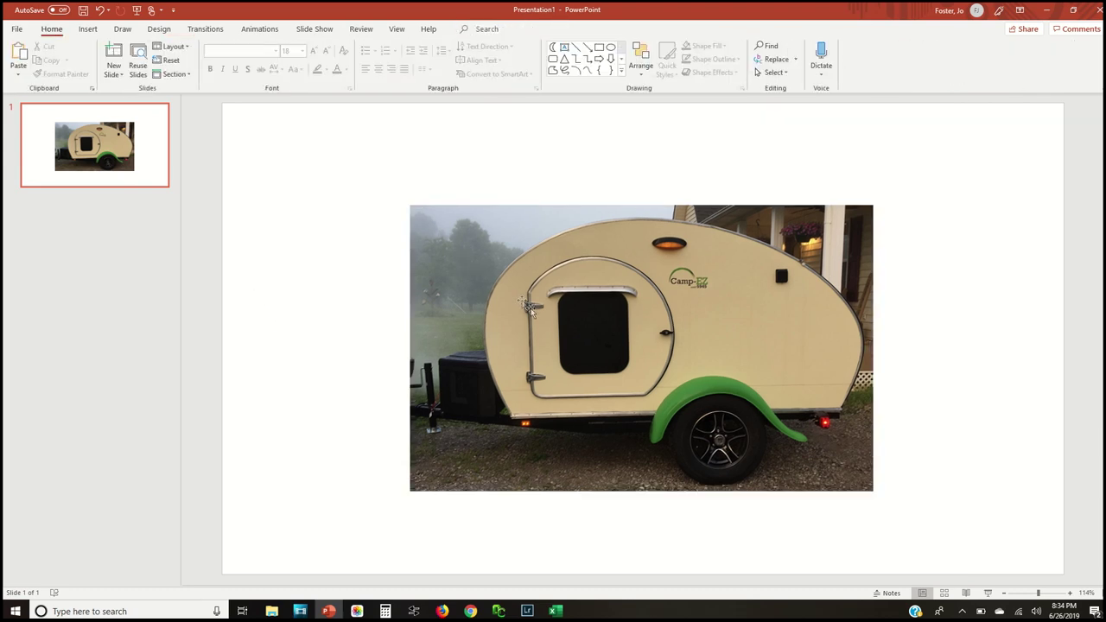
Step: Move the cropped photo to the top-left and enlarge it to span most of the slide
{"action": "left_click", "coordinate": [496, 285]}
{"action": "left_click_drag", "start_coordinate": [495, 286], "coordinate": [327, 197]}
{"action": "left_click_drag", "start_coordinate": [706, 404], "coordinate": [978, 524]}
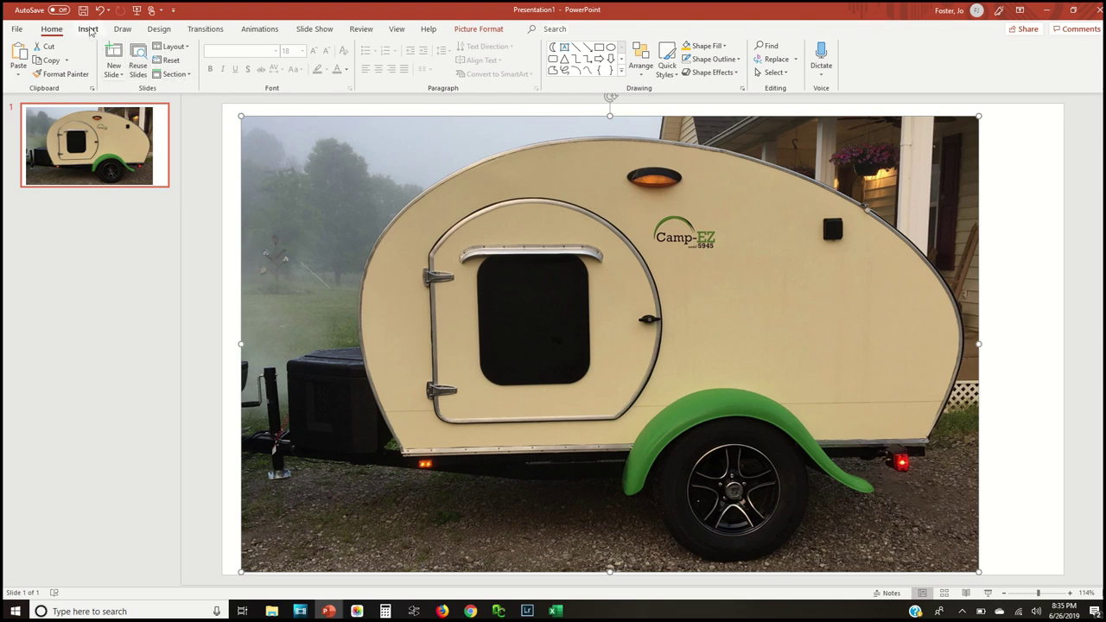
{"action": "left_click", "coordinate": [88, 28]}
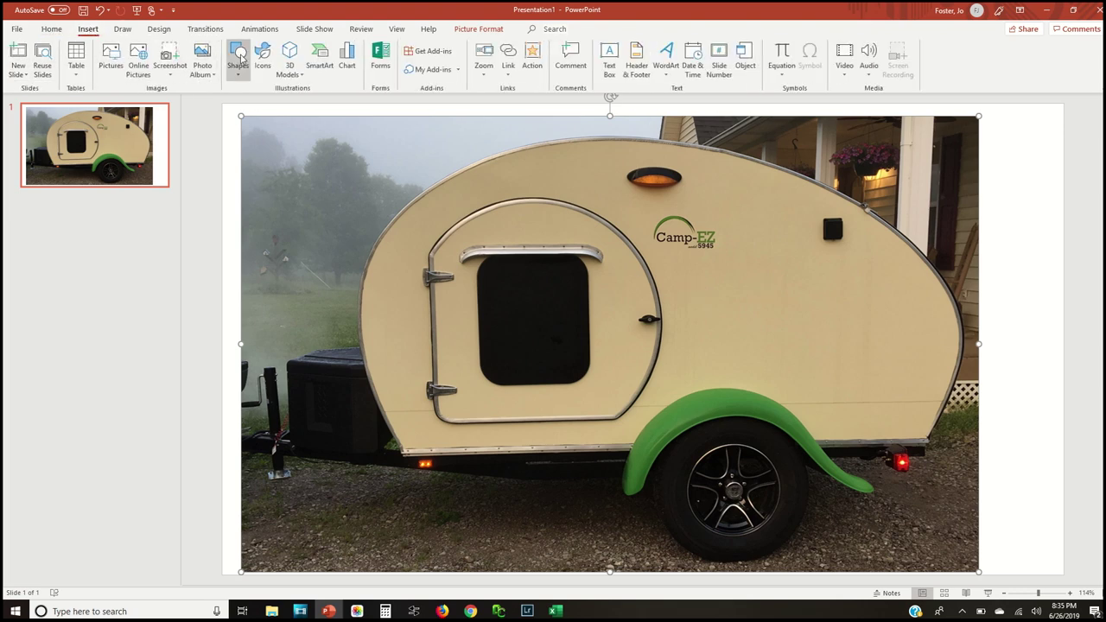
Step: Draw a Moon shape, rotate it 90°, and thin and stretch it into an 8.05" by 2.47" arc along the trailer top
{"action": "left_click", "coordinate": [239, 59]}
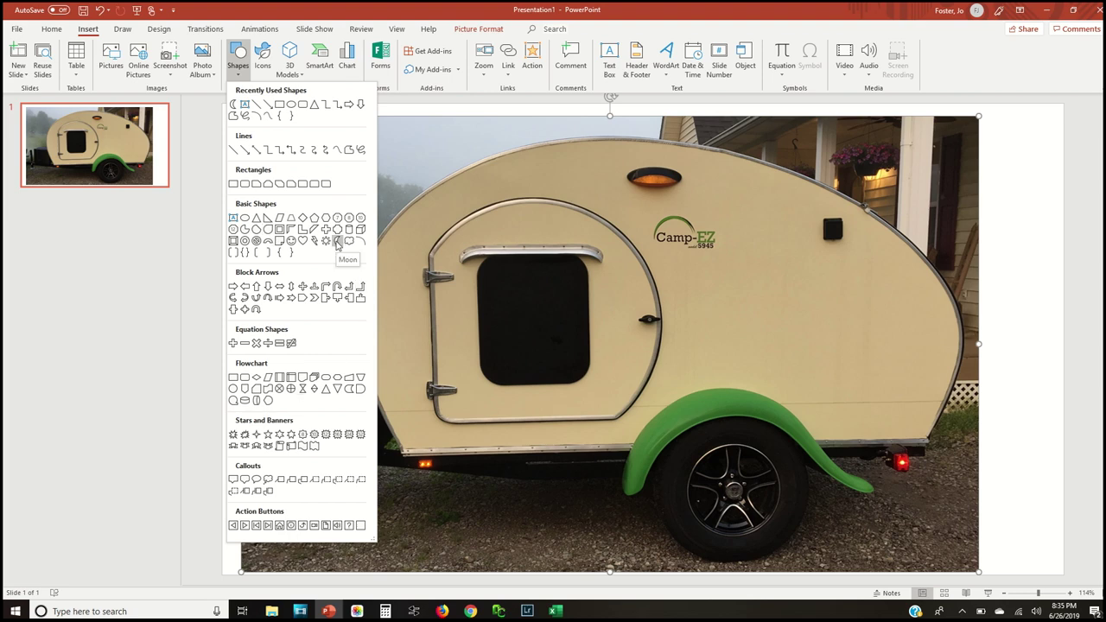
{"action": "left_click", "coordinate": [337, 244]}
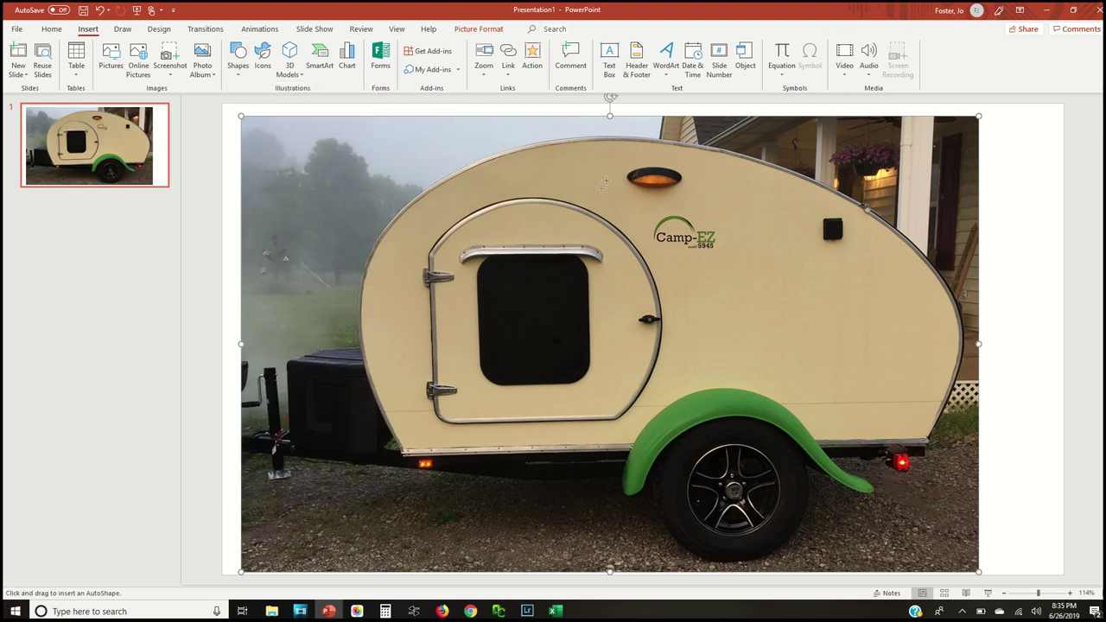
{"action": "mouse_move", "coordinate": [606, 177]}
{"action": "left_mouse_down"}
{"action": "mouse_move", "coordinate": [455, 249]}
{"action": "mouse_move", "coordinate": [450, 418]}
{"action": "left_mouse_up"}
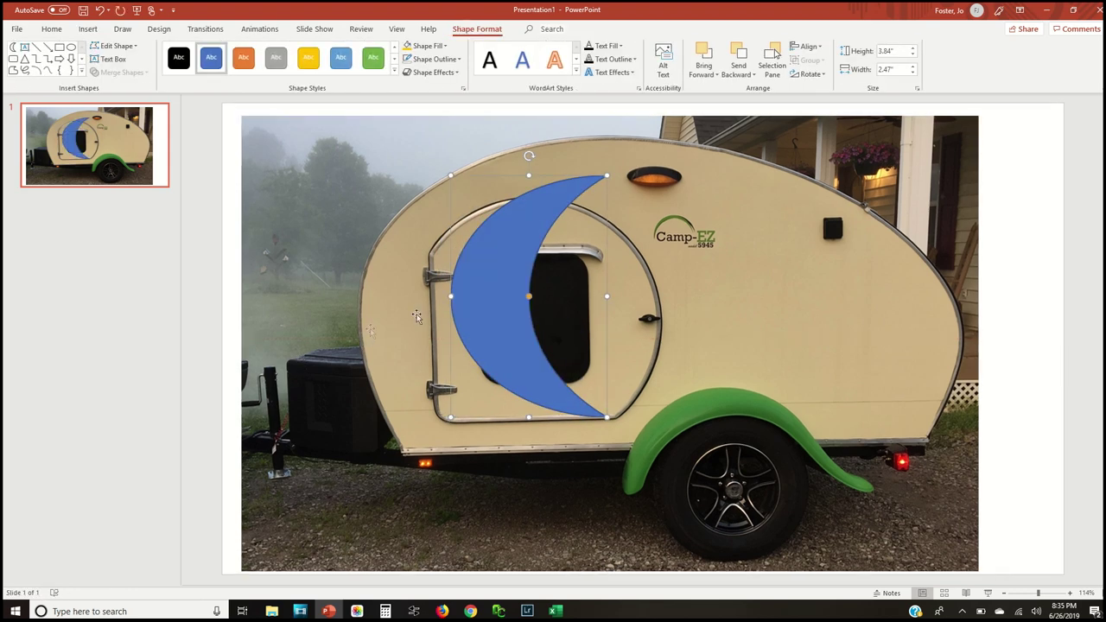
{"action": "left_click_drag", "start_coordinate": [529, 157], "coordinate": [643, 299]}
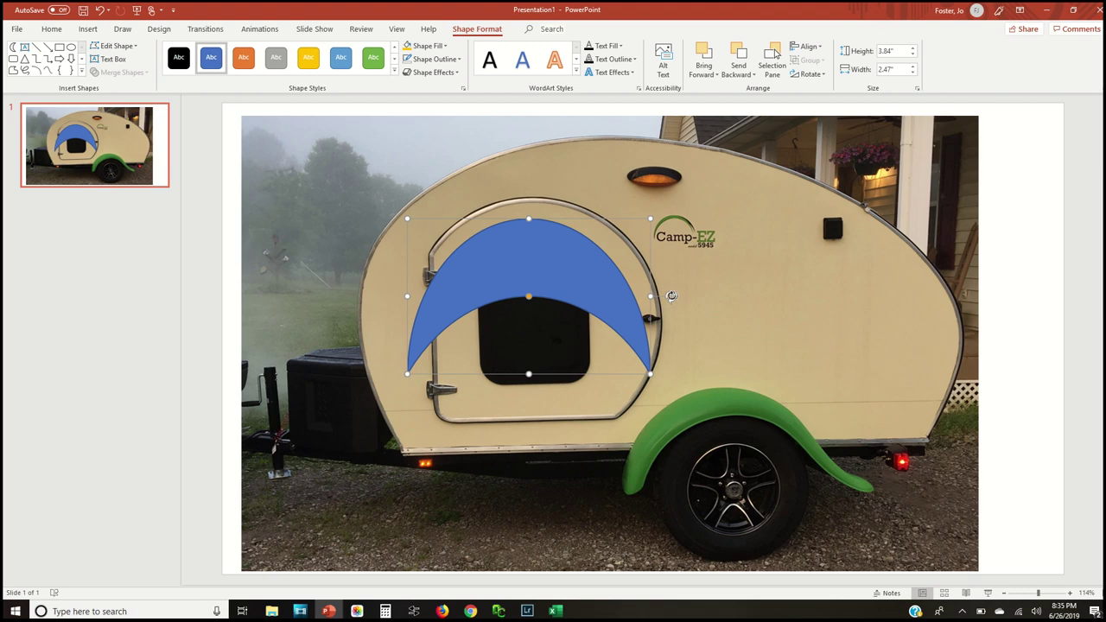
{"action": "left_click_drag", "start_coordinate": [529, 296], "coordinate": [534, 266]}
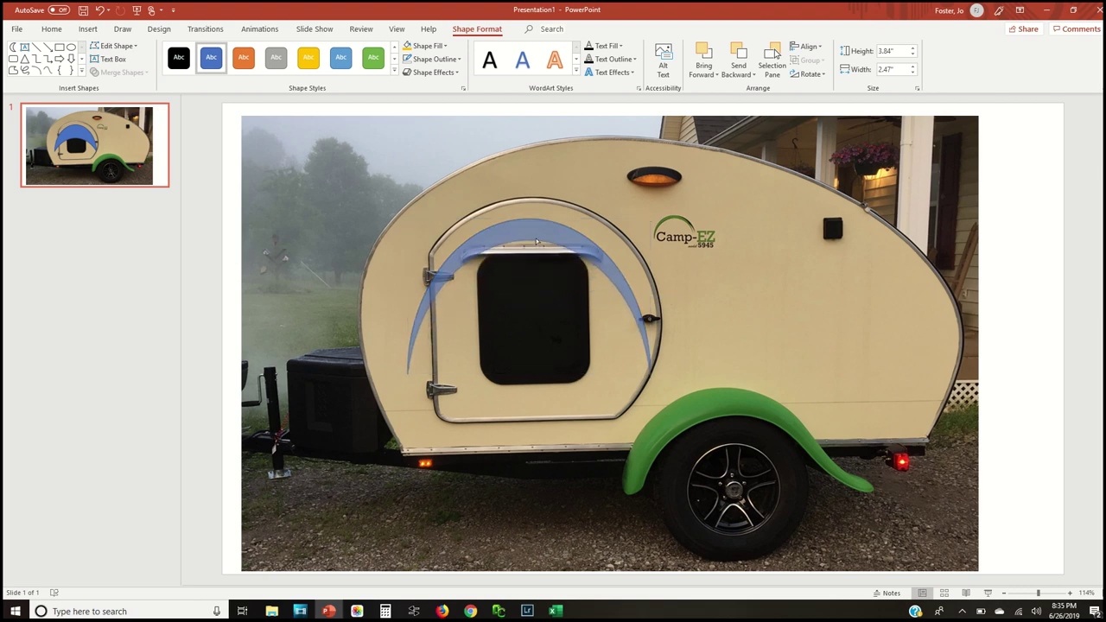
{"action": "left_click_drag", "start_coordinate": [536, 242], "coordinate": [535, 228]}
{"action": "left_click_drag", "start_coordinate": [650, 299], "coordinate": [915, 296]}
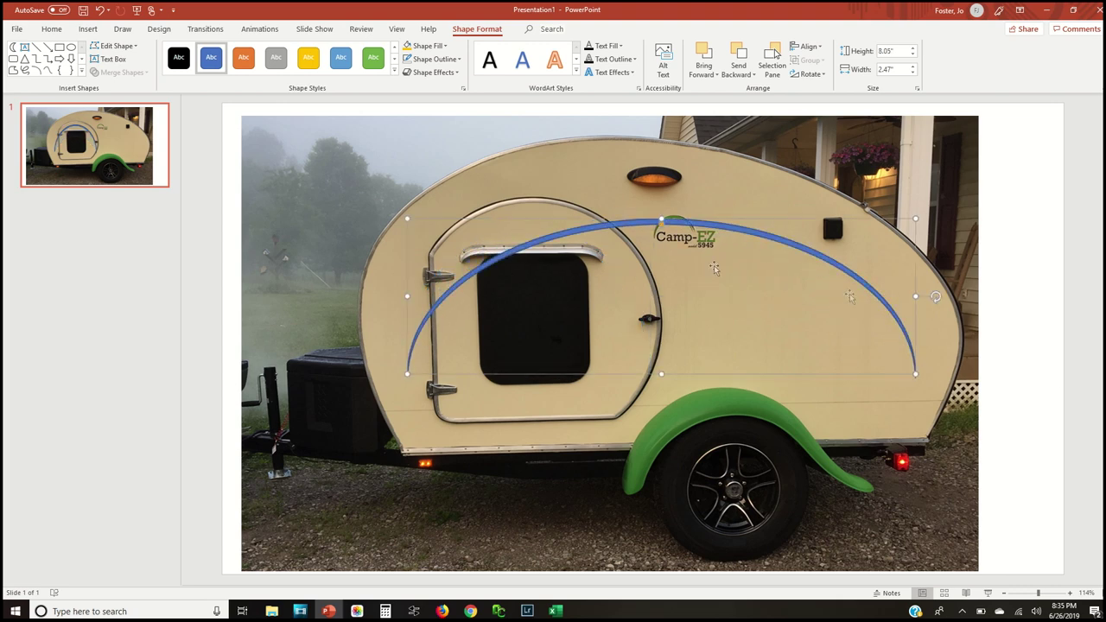
{"action": "left_click_drag", "start_coordinate": [694, 226], "coordinate": [662, 157]}
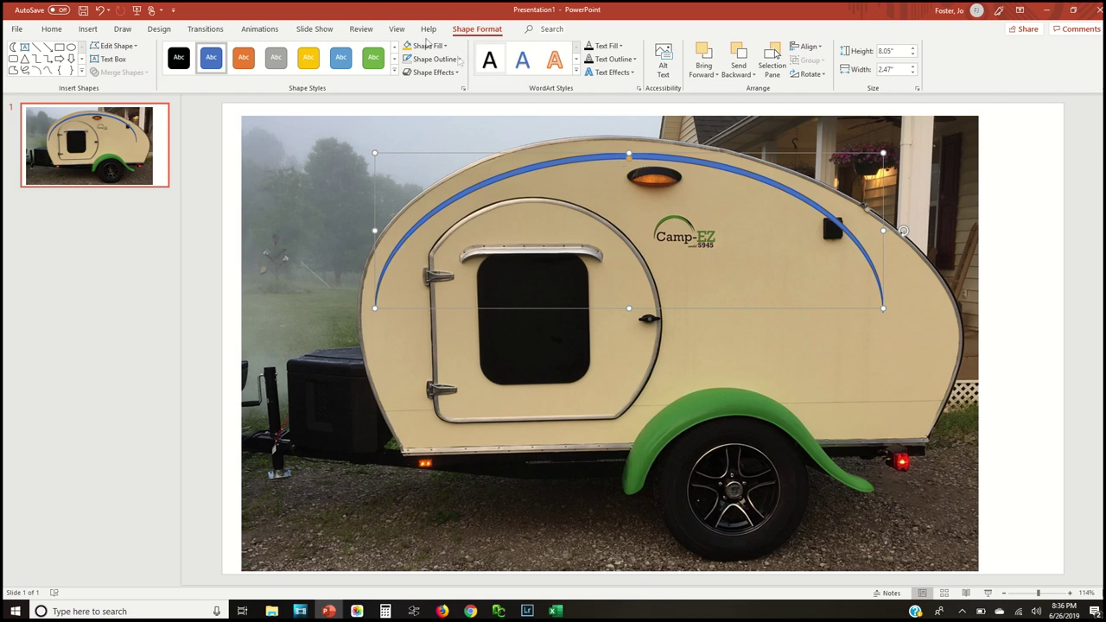
Step: Fill the arc with the fender's green using the eyedropper and set No Outline
{"action": "left_click", "coordinate": [425, 47]}
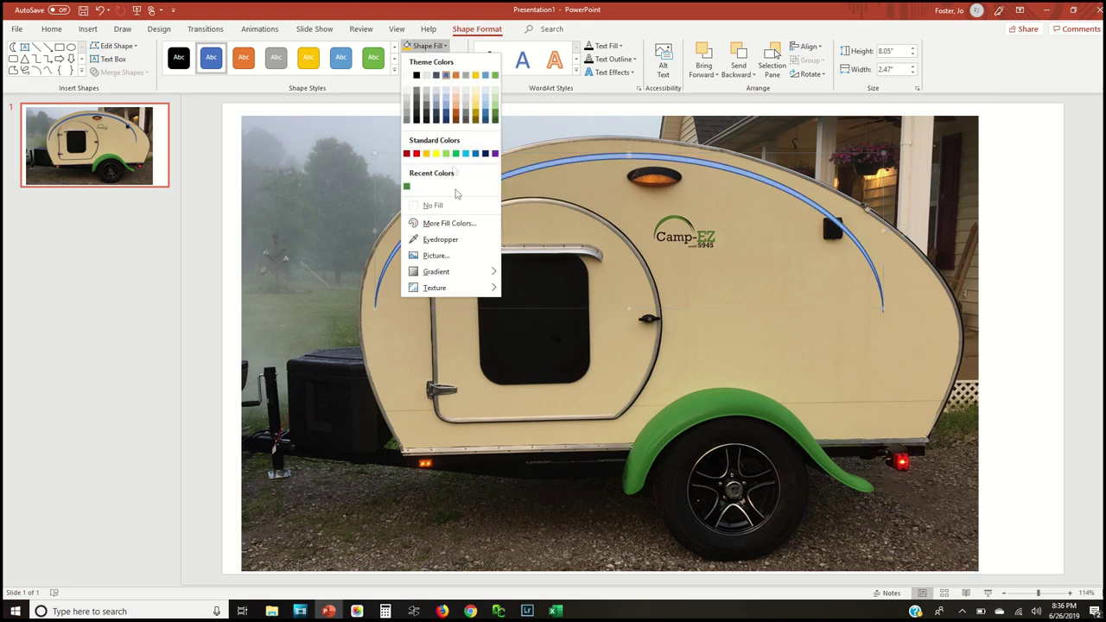
{"action": "left_click", "coordinate": [448, 238]}
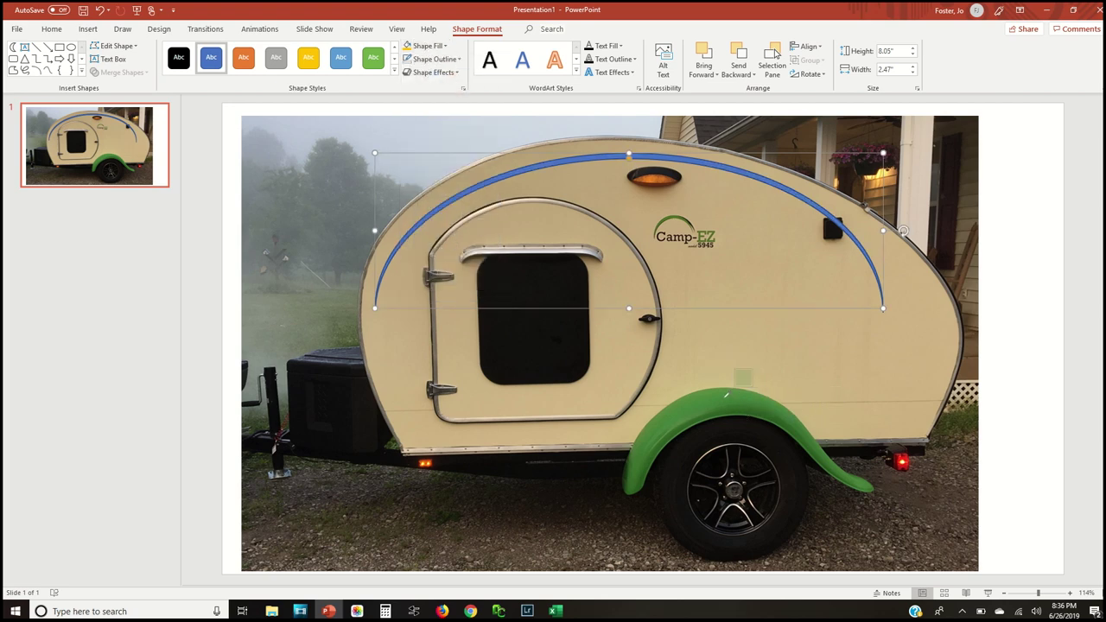
{"action": "left_click", "coordinate": [726, 395]}
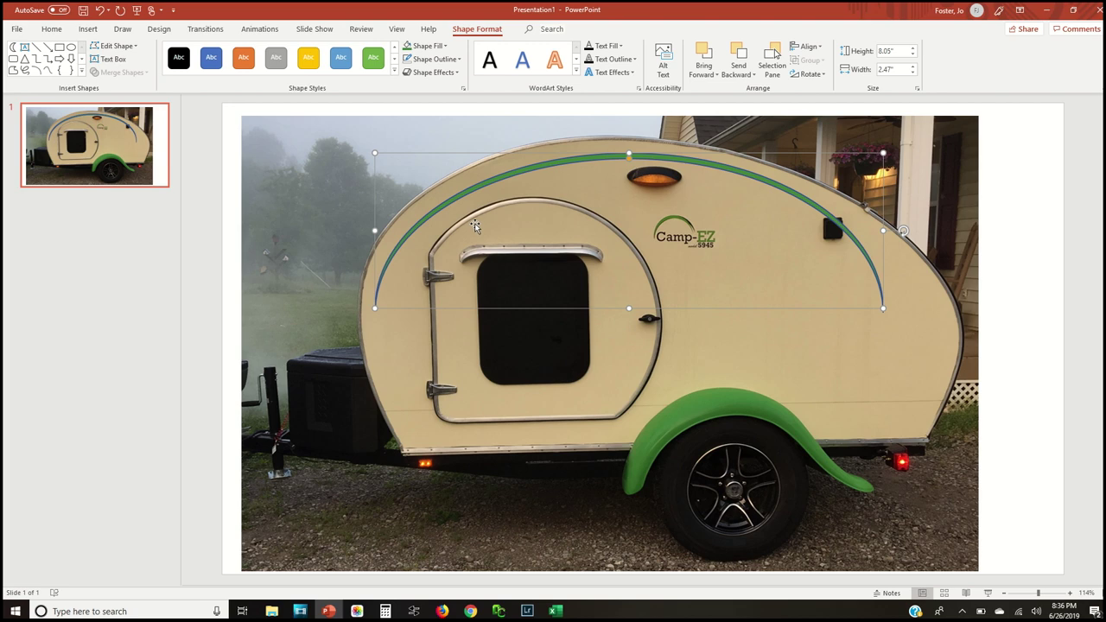
{"action": "left_click", "coordinate": [436, 60]}
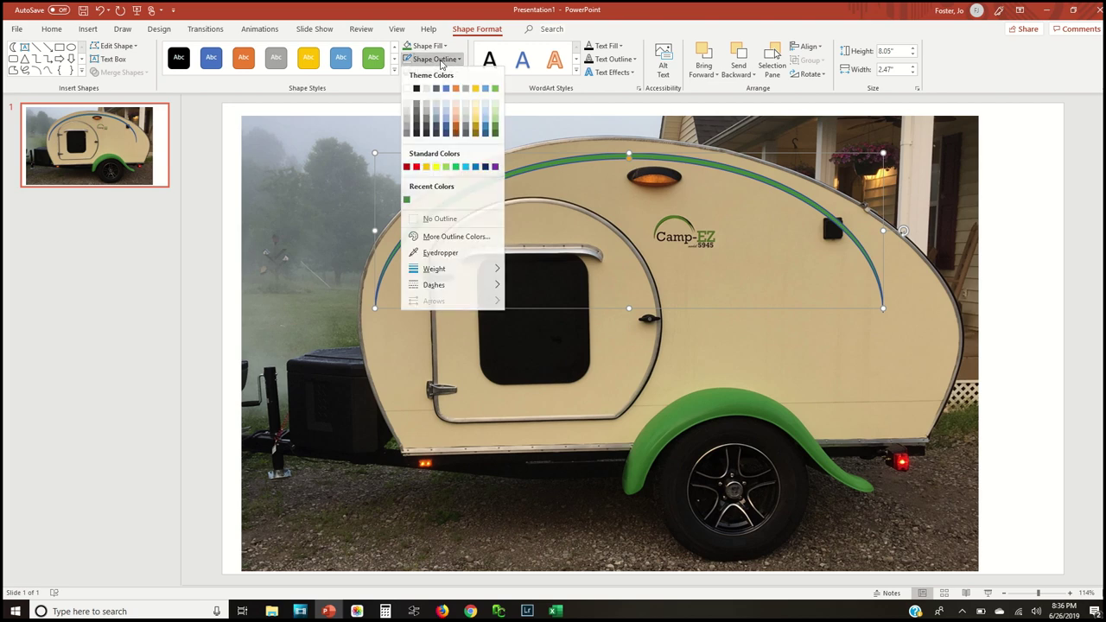
{"action": "left_click", "coordinate": [448, 219]}
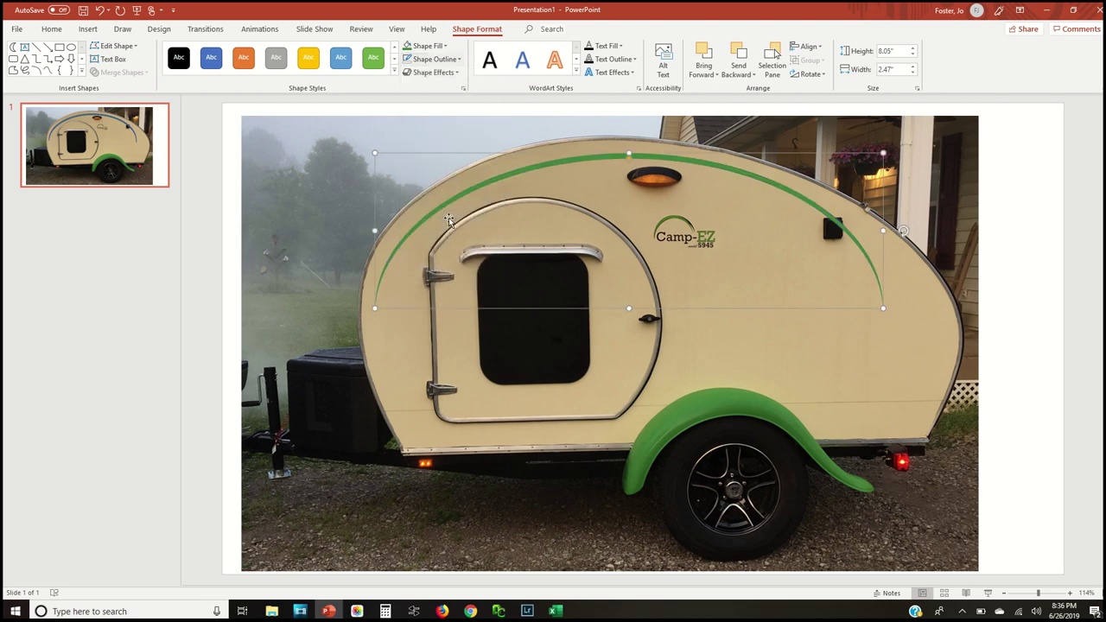
{"action": "left_click", "coordinate": [1054, 212]}
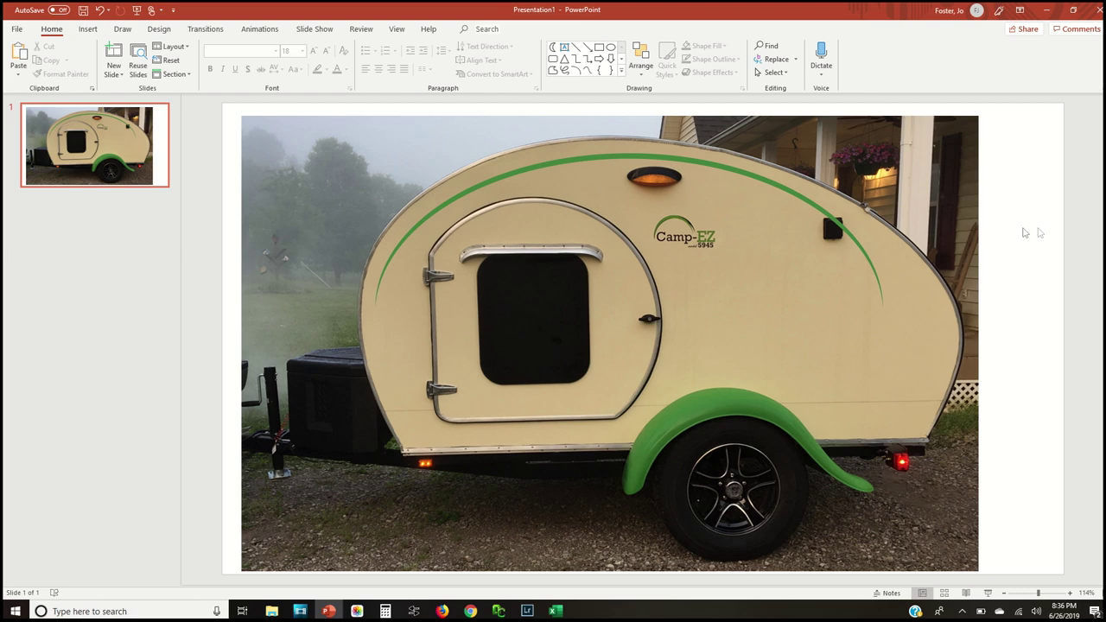
Step: Apply an outer shadow preset to the green arc and open its Shadow Options
{"action": "left_click", "coordinate": [621, 155]}
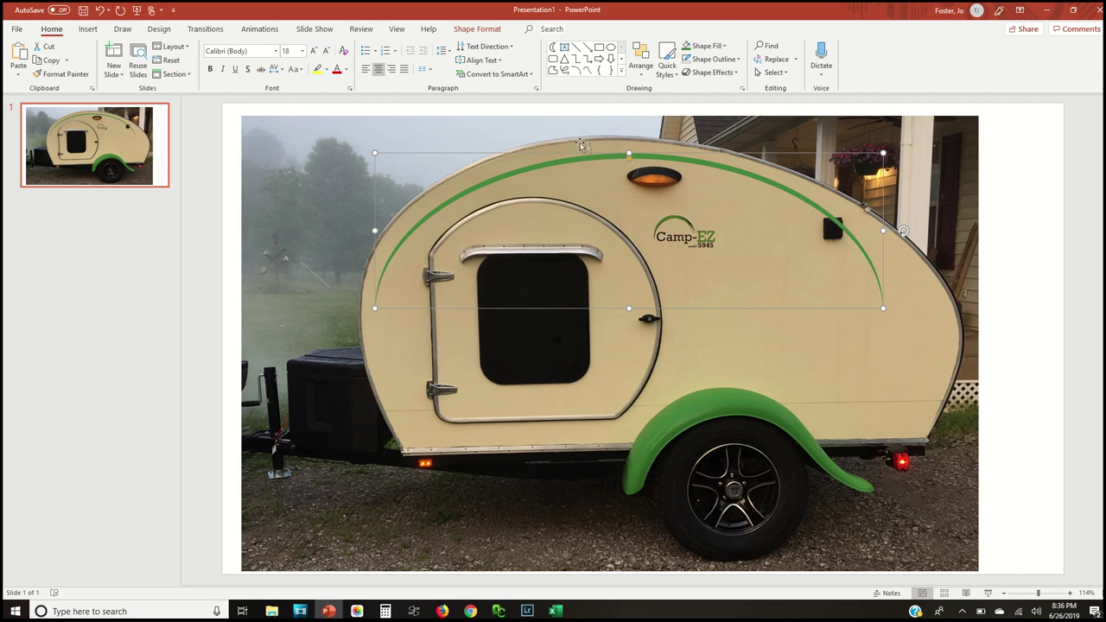
{"action": "left_click", "coordinate": [478, 29]}
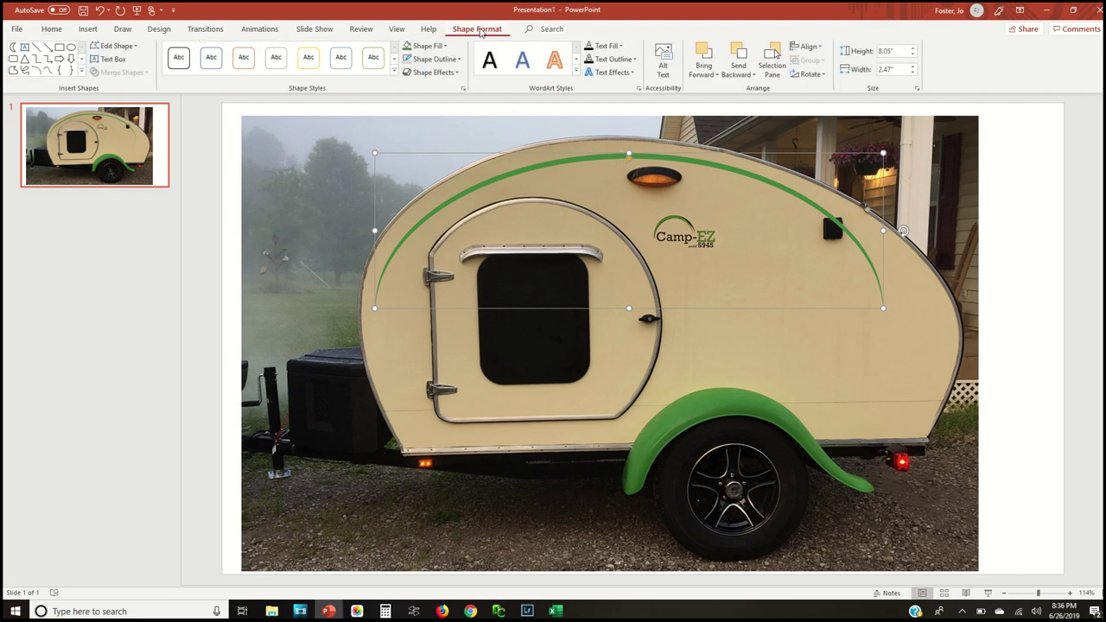
{"action": "left_click", "coordinate": [447, 73]}
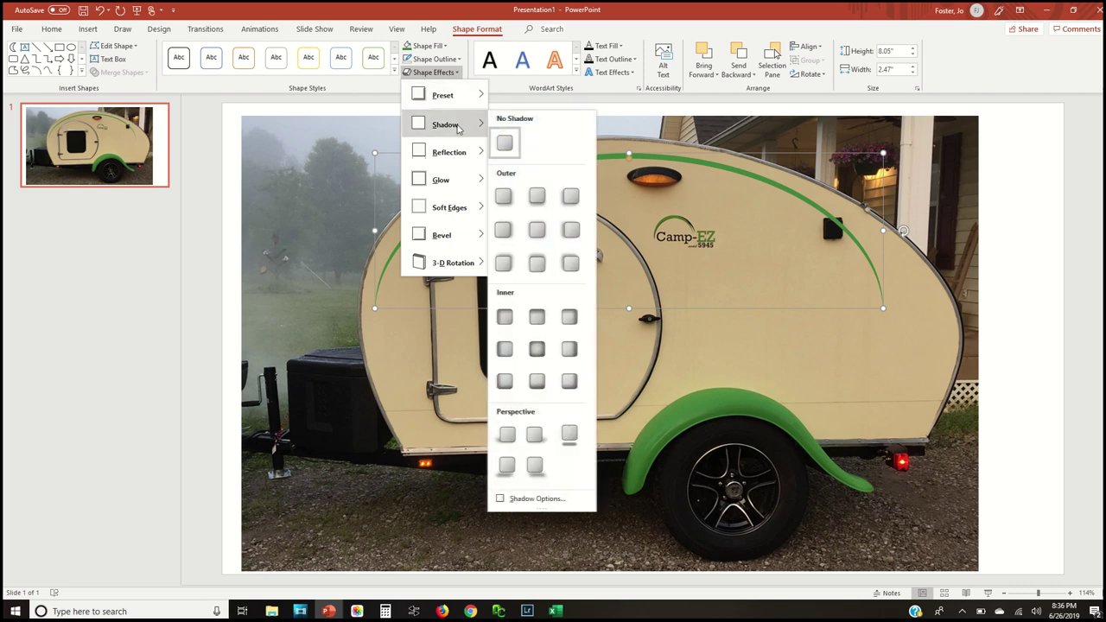
{"action": "mouse_move", "coordinate": [459, 128]}
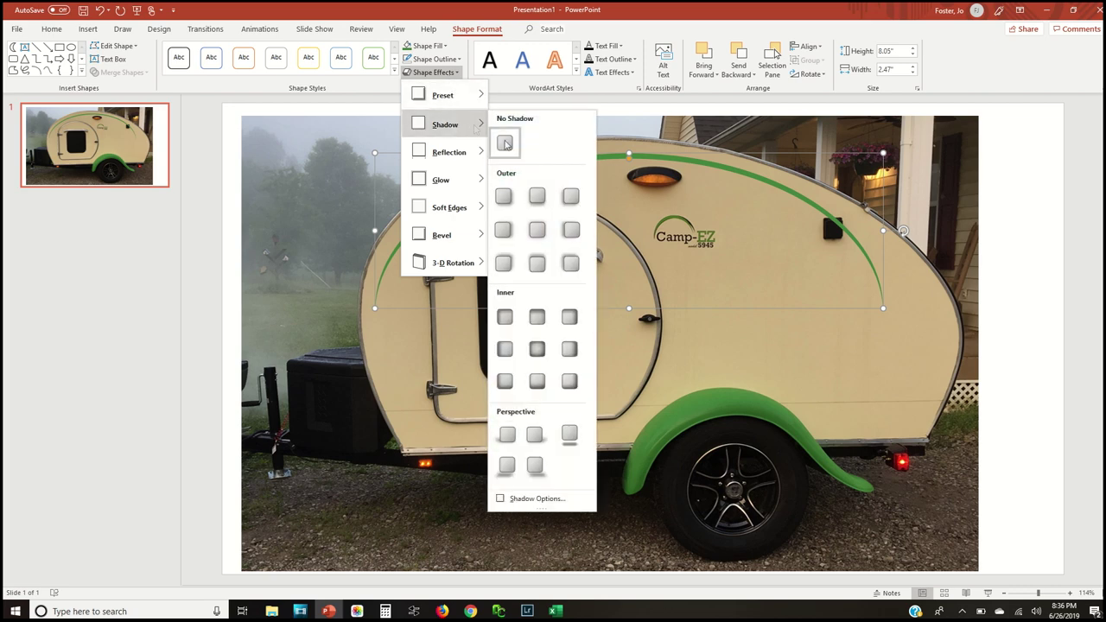
{"action": "left_click", "coordinate": [501, 197]}
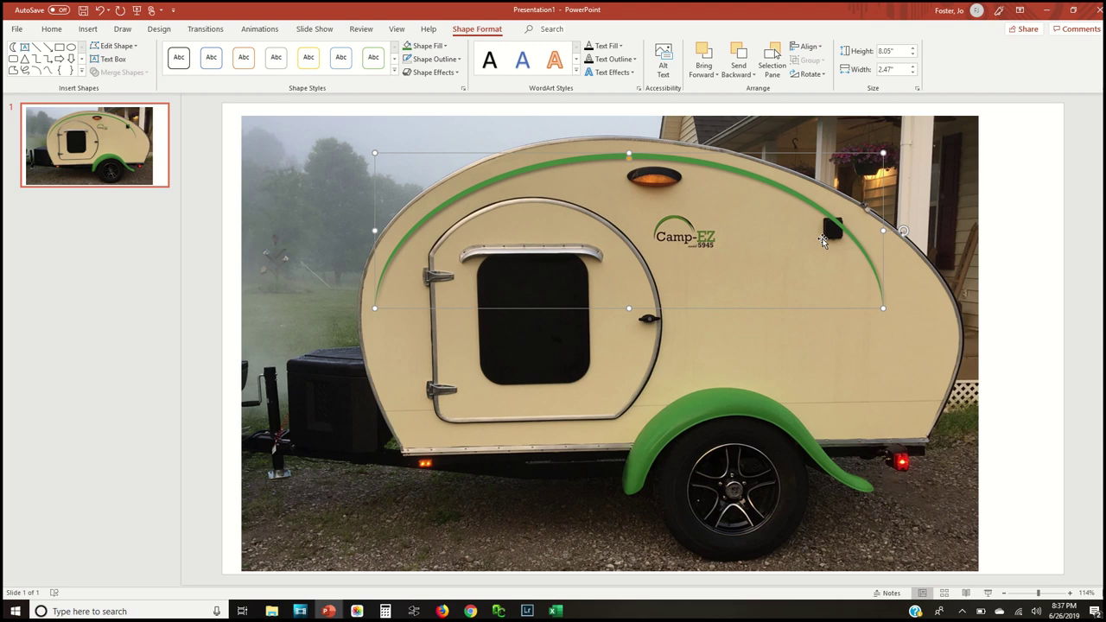
{"action": "left_click", "coordinate": [432, 73]}
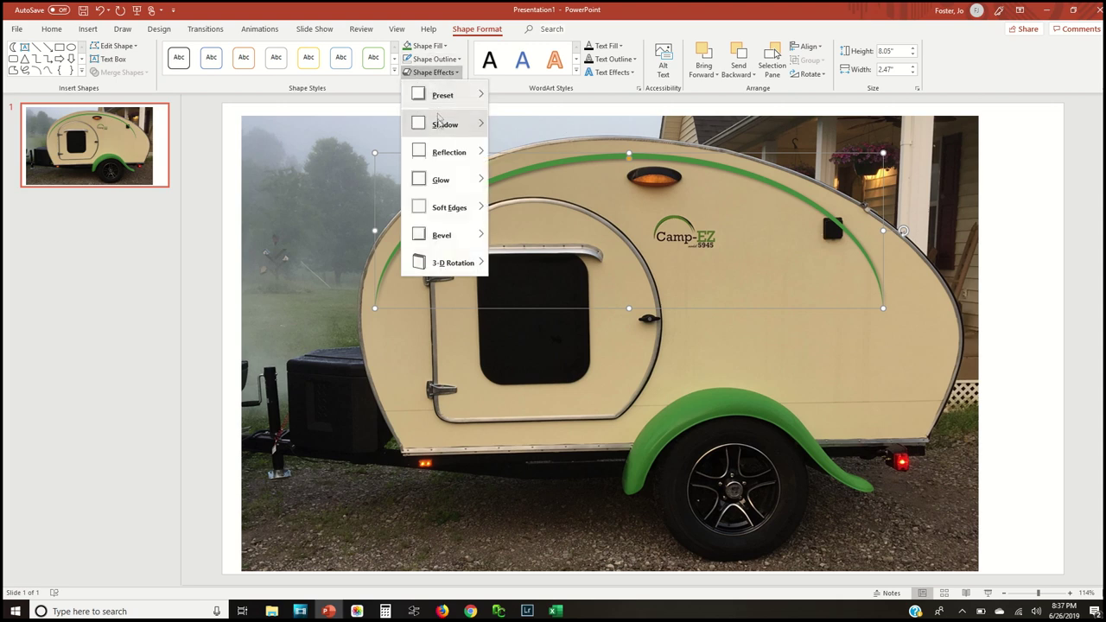
{"action": "mouse_move", "coordinate": [439, 122]}
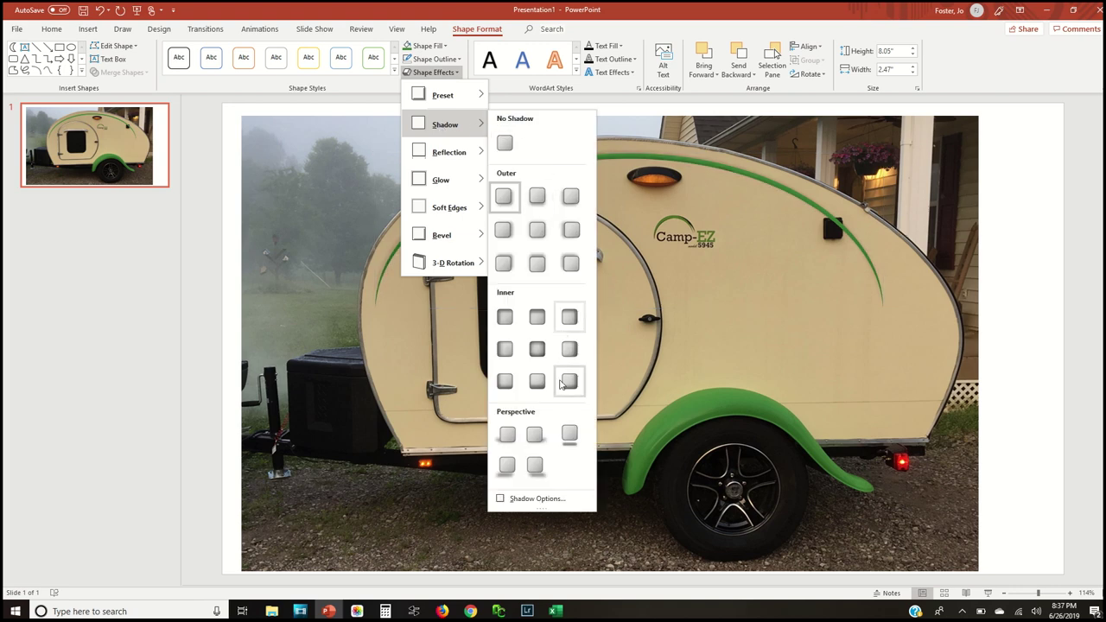
{"action": "left_click", "coordinate": [527, 499]}
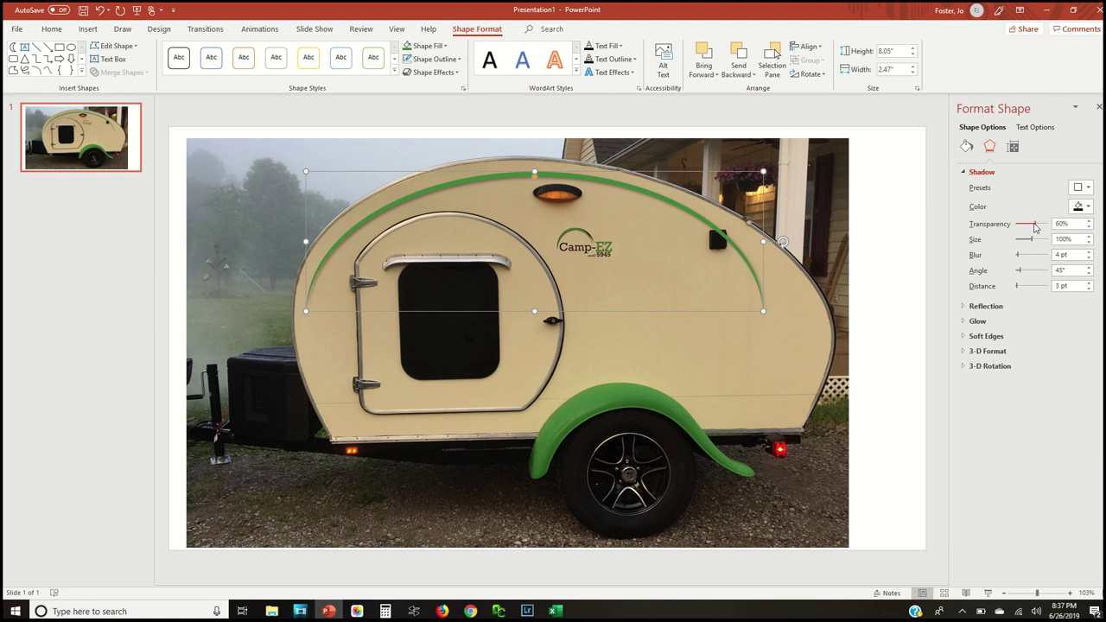
Step: Set the arc's shadow to 0% transparency, 0 pt blur and 105% size
{"action": "left_click_drag", "start_coordinate": [1035, 224], "coordinate": [1007, 227]}
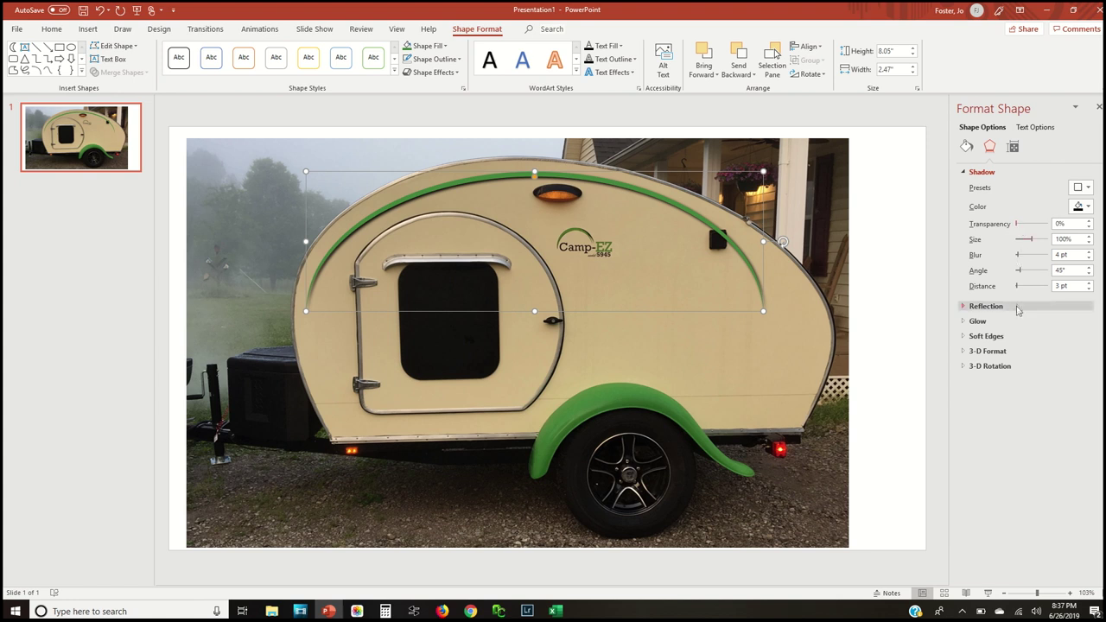
{"action": "left_click_drag", "start_coordinate": [1019, 256], "coordinate": [998, 257]}
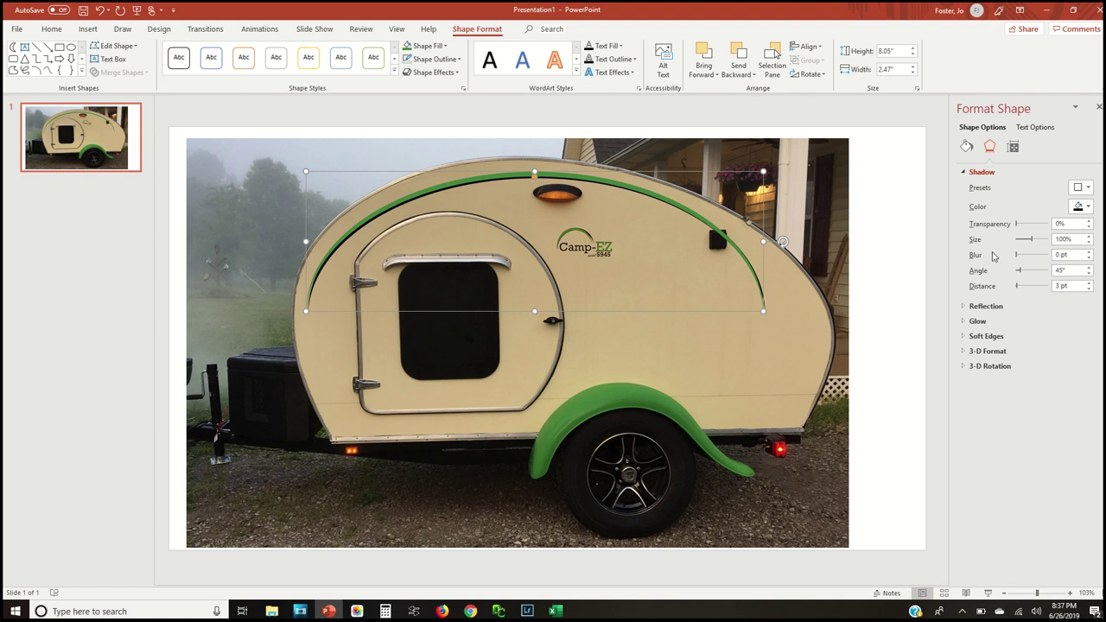
{"action": "left_click", "coordinate": [1089, 241]}
{"action": "left_click", "coordinate": [1089, 241]}
{"action": "left_click", "coordinate": [1090, 241]}
{"action": "left_click", "coordinate": [1089, 241]}
{"action": "left_click", "coordinate": [1090, 241]}
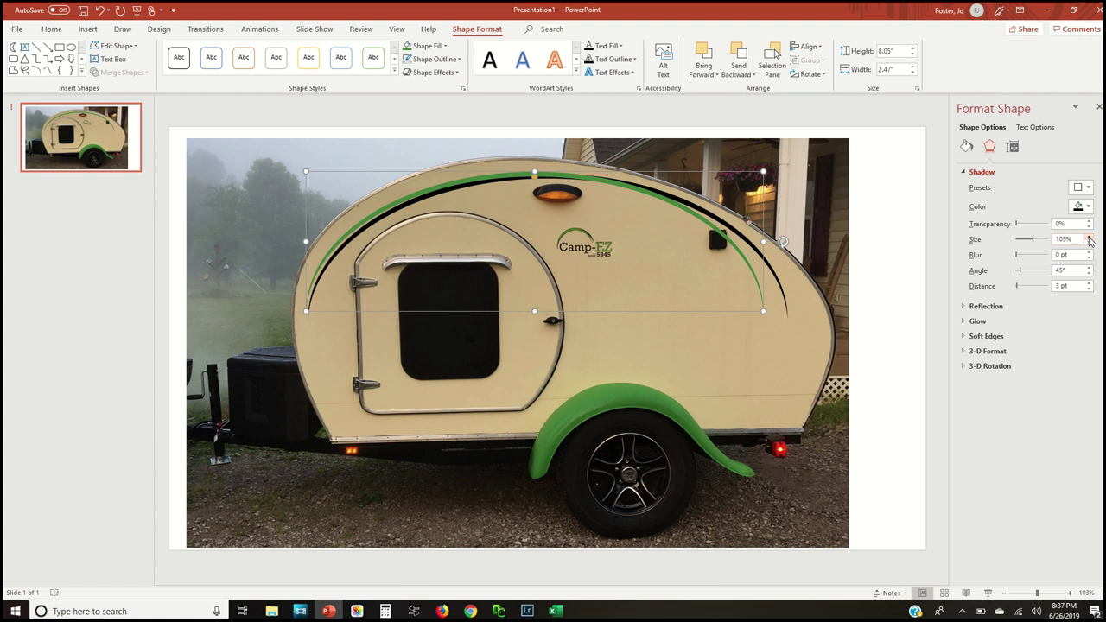
Step: Set the arc's shadow angle to 100° and distance to 0 pt
{"action": "left_click", "coordinate": [1088, 275]}
{"action": "left_click", "coordinate": [1088, 274]}
{"action": "left_click", "coordinate": [1088, 275]}
{"action": "left_click", "coordinate": [1088, 274]}
{"action": "left_click", "coordinate": [1088, 275]}
{"action": "left_click", "coordinate": [1089, 270]}
{"action": "left_click", "coordinate": [1089, 269]}
{"action": "left_click", "coordinate": [1089, 269]}
{"action": "left_click", "coordinate": [1090, 270]}
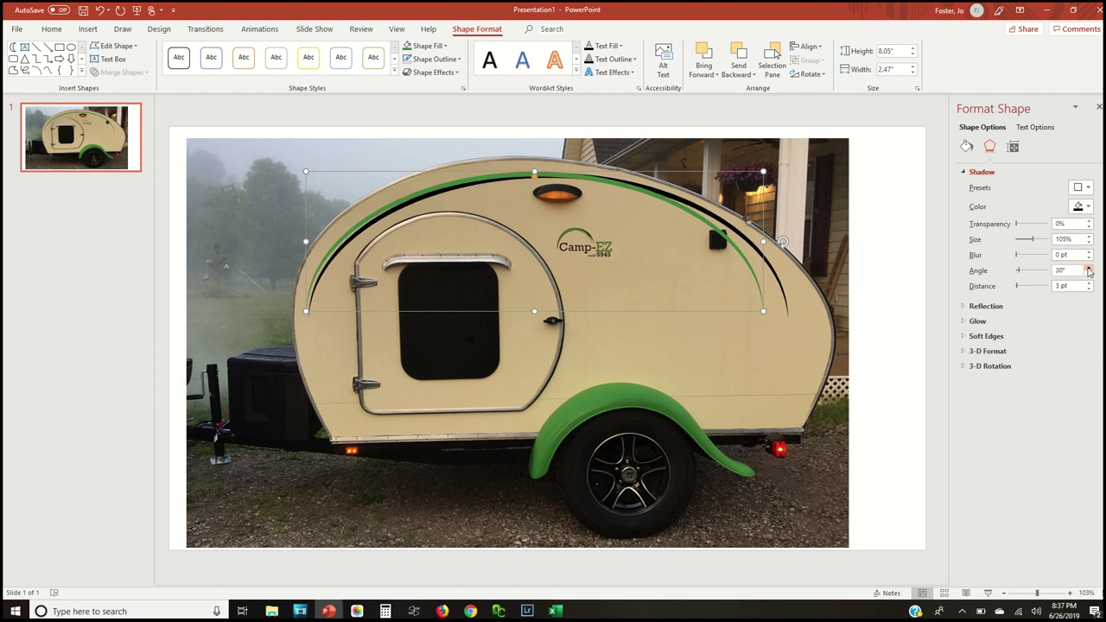
{"action": "left_click", "coordinate": [1090, 269]}
{"action": "left_click", "coordinate": [1090, 270]}
{"action": "left_click", "coordinate": [1089, 270]}
{"action": "left_click", "coordinate": [1090, 270]}
{"action": "left_click", "coordinate": [1089, 270]}
{"action": "left_click", "coordinate": [1090, 269]}
{"action": "left_click", "coordinate": [1090, 270]}
{"action": "left_click", "coordinate": [1089, 269]}
{"action": "left_click", "coordinate": [1089, 269]}
{"action": "left_click", "coordinate": [1090, 269]}
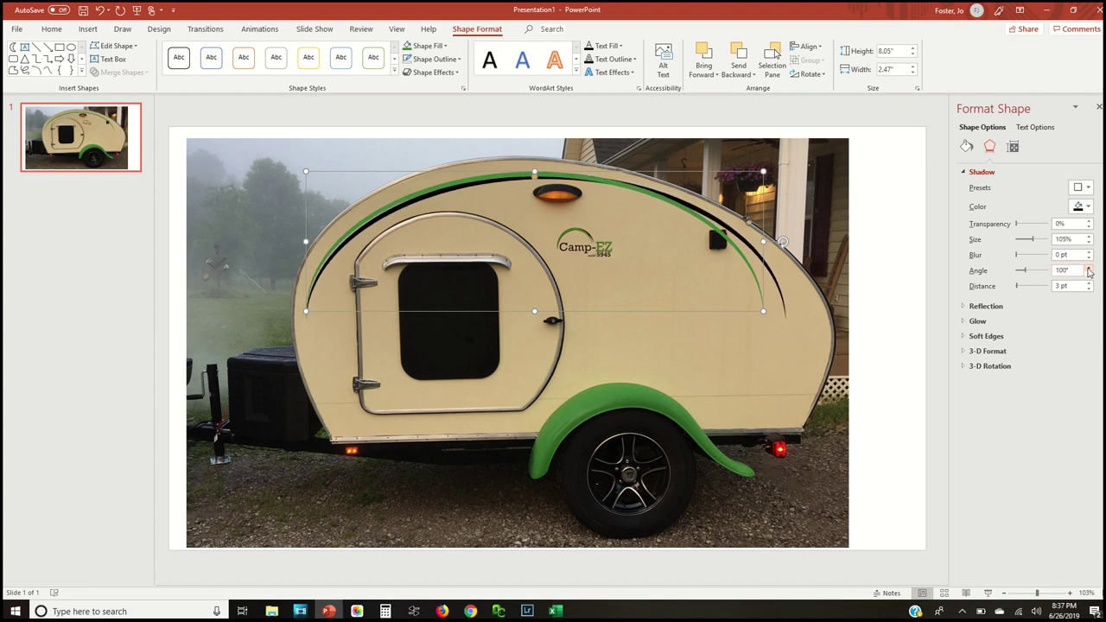
{"action": "left_click", "coordinate": [1090, 283]}
{"action": "left_click", "coordinate": [1089, 283]}
{"action": "left_click", "coordinate": [1090, 283]}
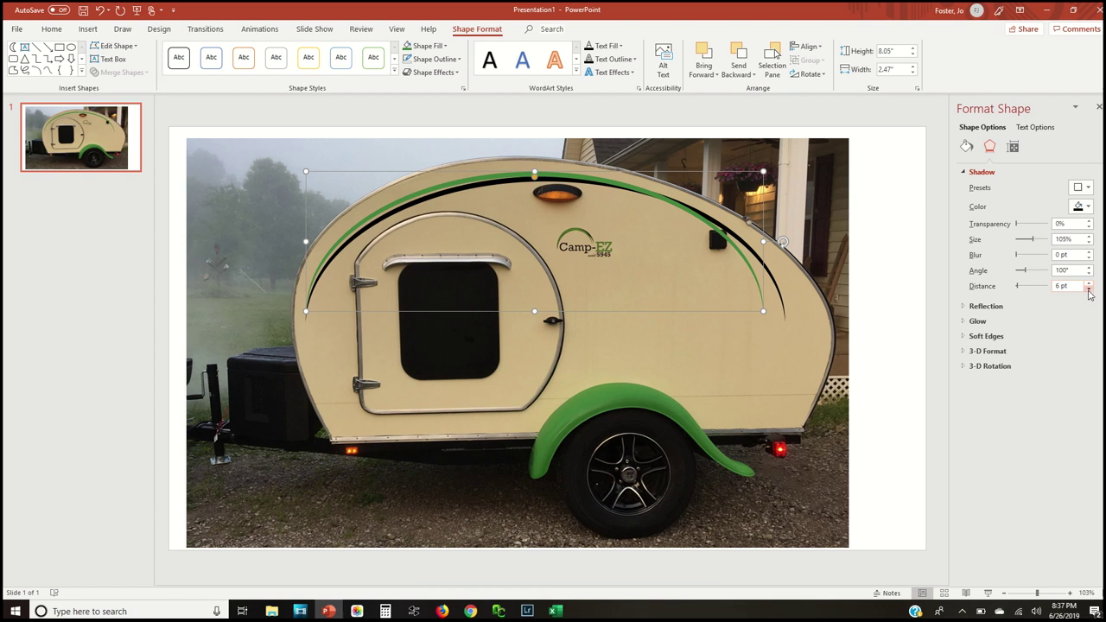
{"action": "left_click", "coordinate": [1088, 290]}
{"action": "left_click", "coordinate": [1088, 290]}
{"action": "left_click", "coordinate": [1088, 290]}
{"action": "left_click", "coordinate": [1089, 290]}
{"action": "left_click", "coordinate": [1089, 291]}
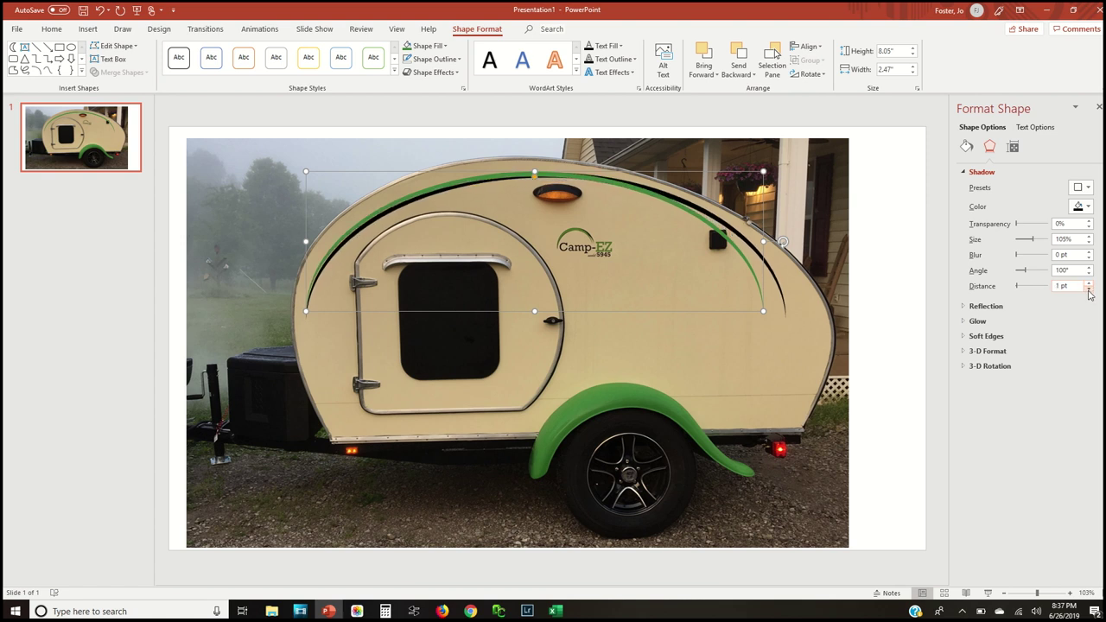
{"action": "left_click", "coordinate": [1089, 291]}
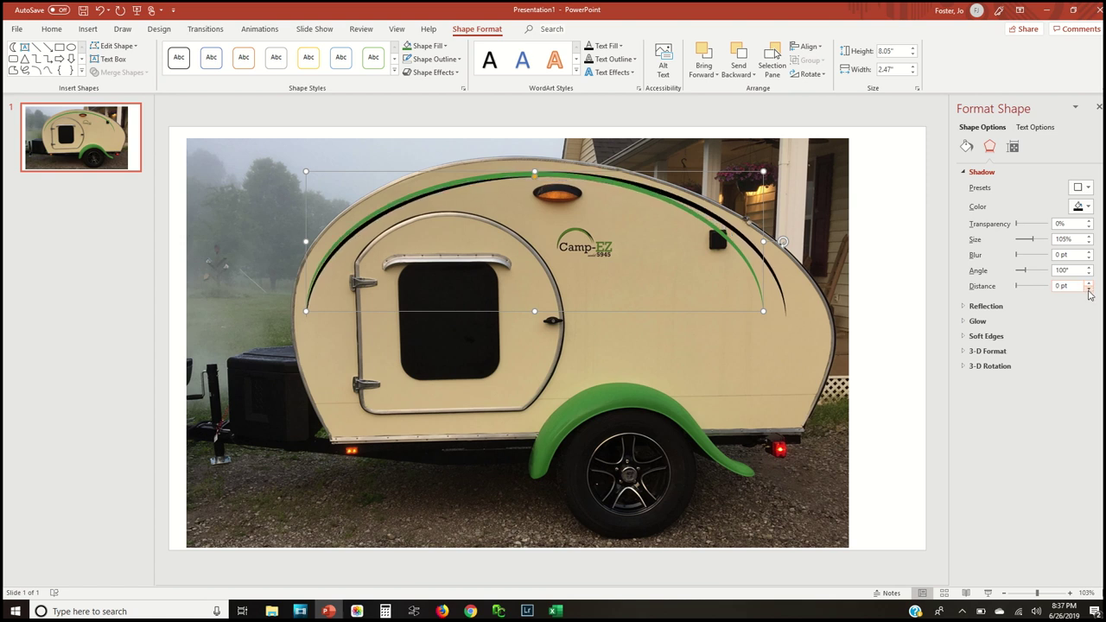
{"action": "left_click", "coordinate": [896, 252]}
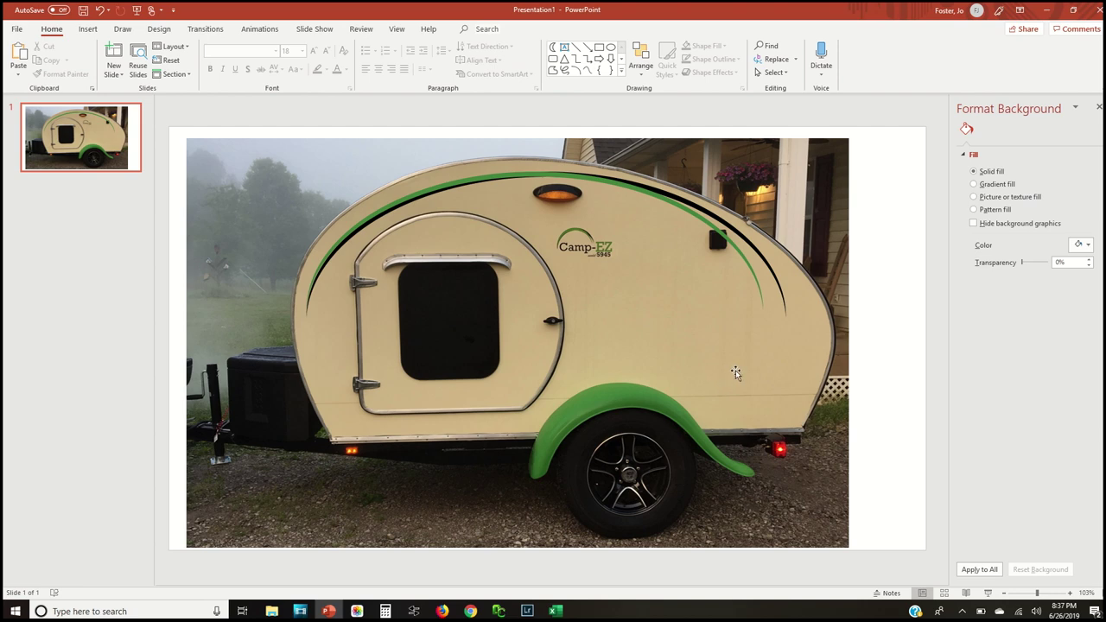
{"action": "left_click", "coordinate": [91, 32]}
Step: Draw a 1.55" by 2.98" Moon swoosh on the trailer's rear, filled green with no outline
{"action": "left_click", "coordinate": [237, 60]}
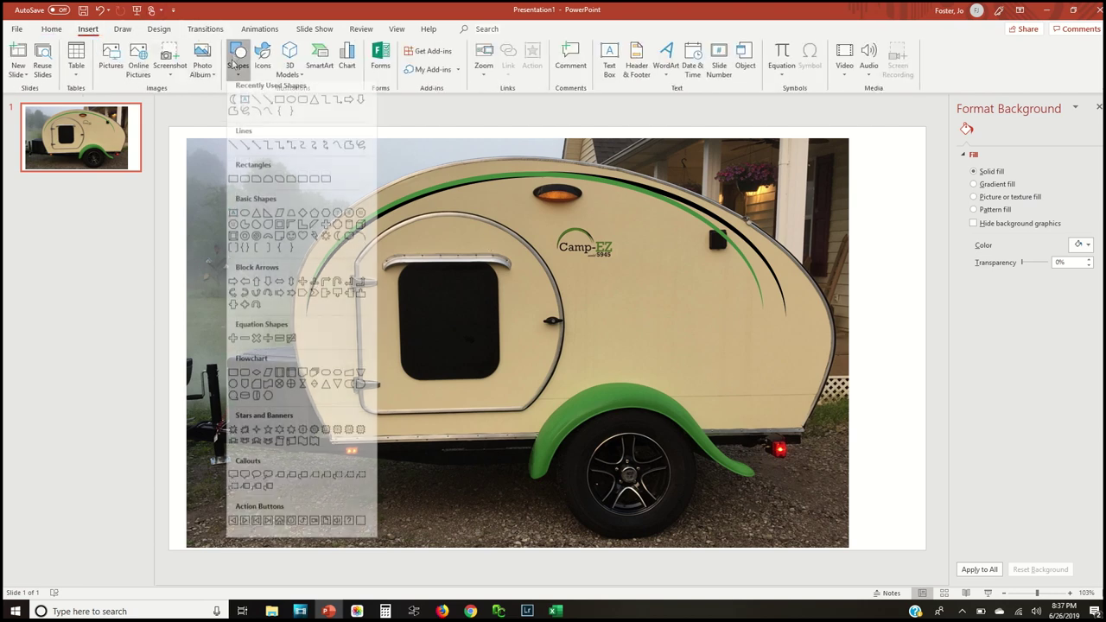
{"action": "left_click", "coordinate": [337, 242]}
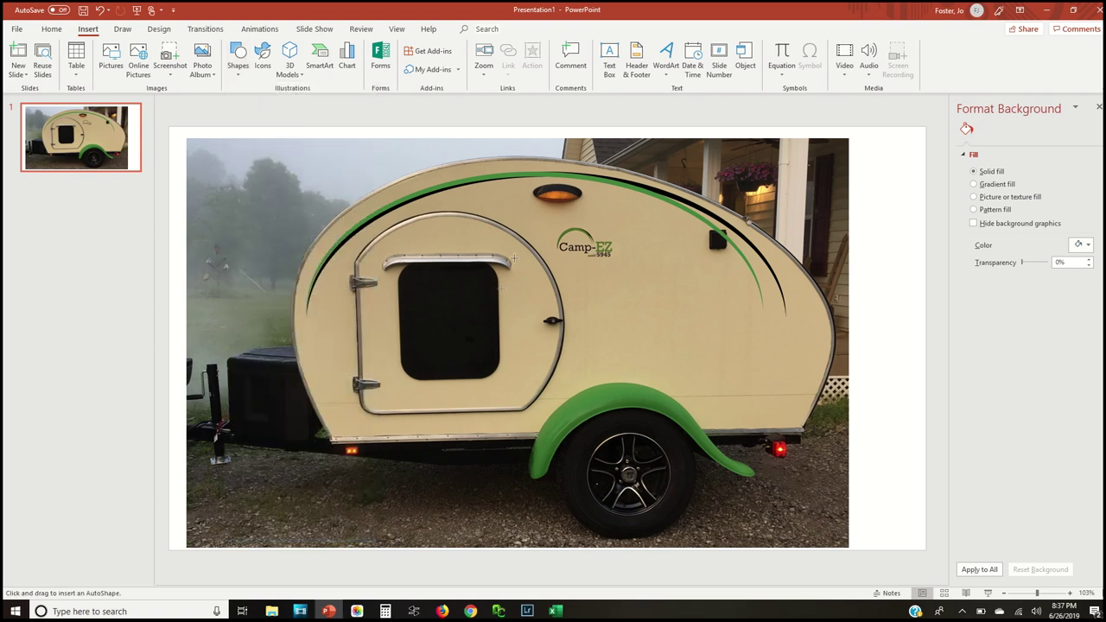
{"action": "mouse_move", "coordinate": [529, 237]}
{"action": "left_mouse_down"}
{"action": "mouse_move", "coordinate": [454, 366]}
{"action": "mouse_move", "coordinate": [452, 407]}
{"action": "mouse_move", "coordinate": [412, 412]}
{"action": "left_mouse_up"}
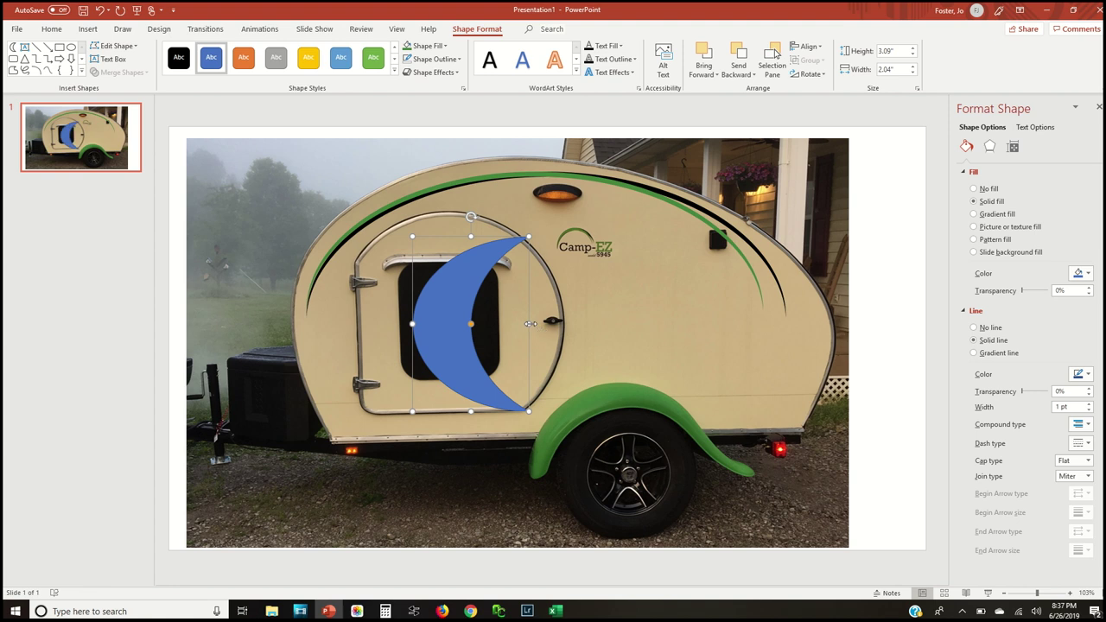
{"action": "left_click_drag", "start_coordinate": [528, 324], "coordinate": [604, 326]}
{"action": "left_click_drag", "start_coordinate": [480, 314], "coordinate": [585, 338]}
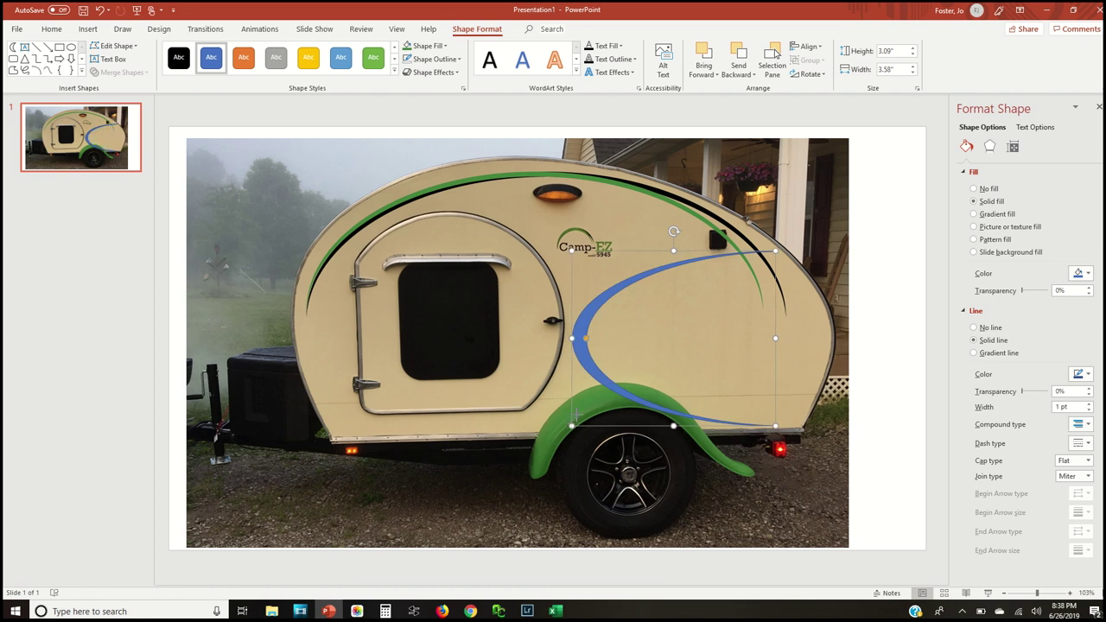
{"action": "left_click_drag", "start_coordinate": [572, 425], "coordinate": [606, 343]}
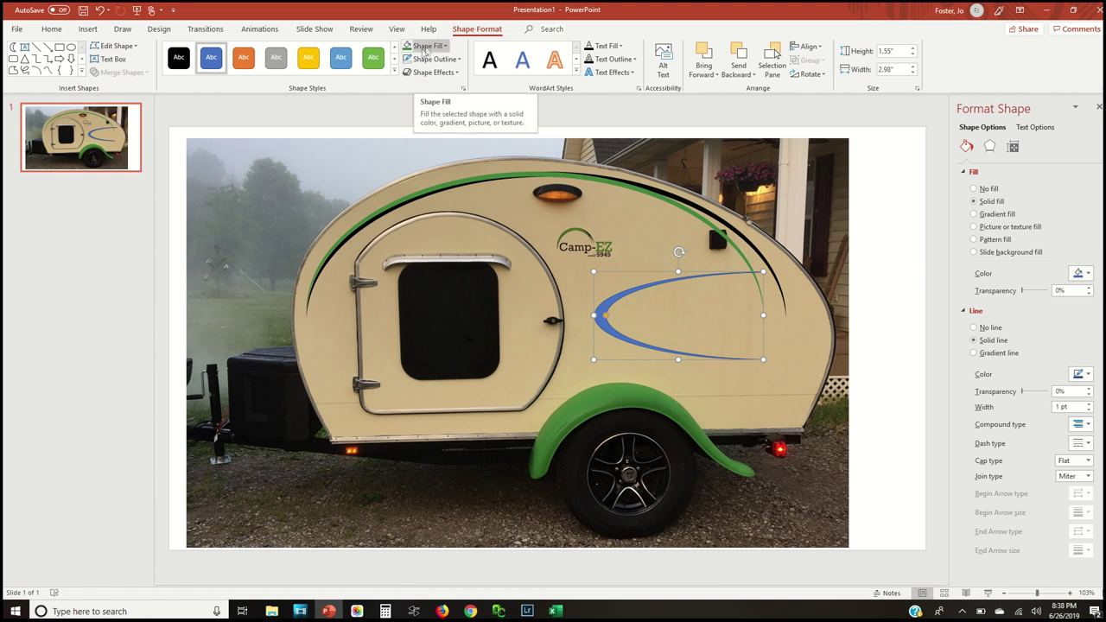
{"action": "left_click", "coordinate": [408, 48]}
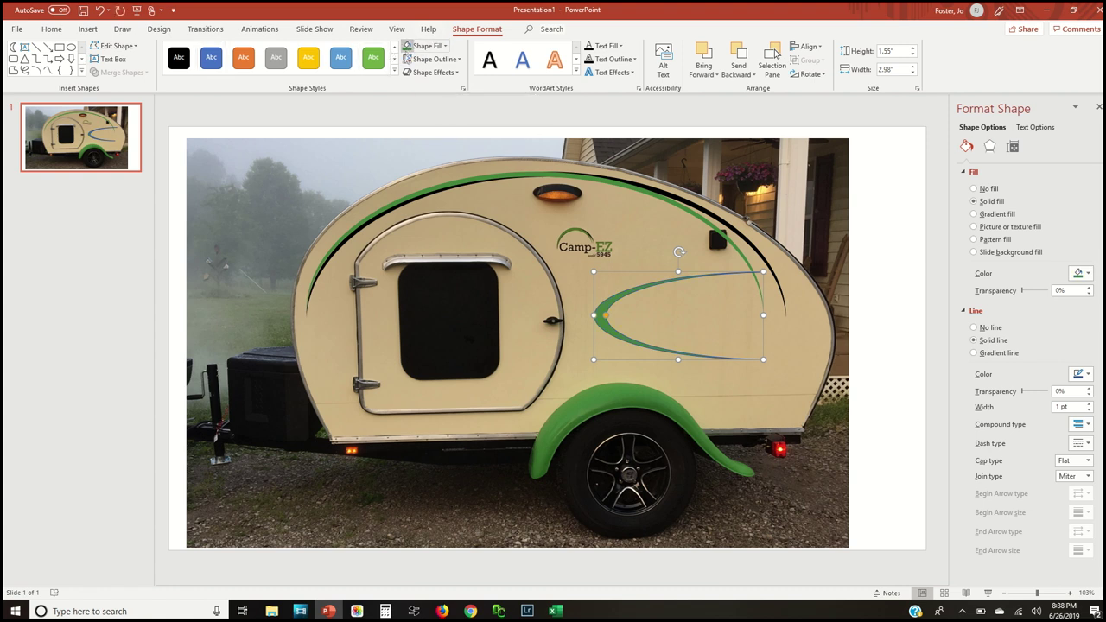
{"action": "left_click", "coordinate": [407, 58]}
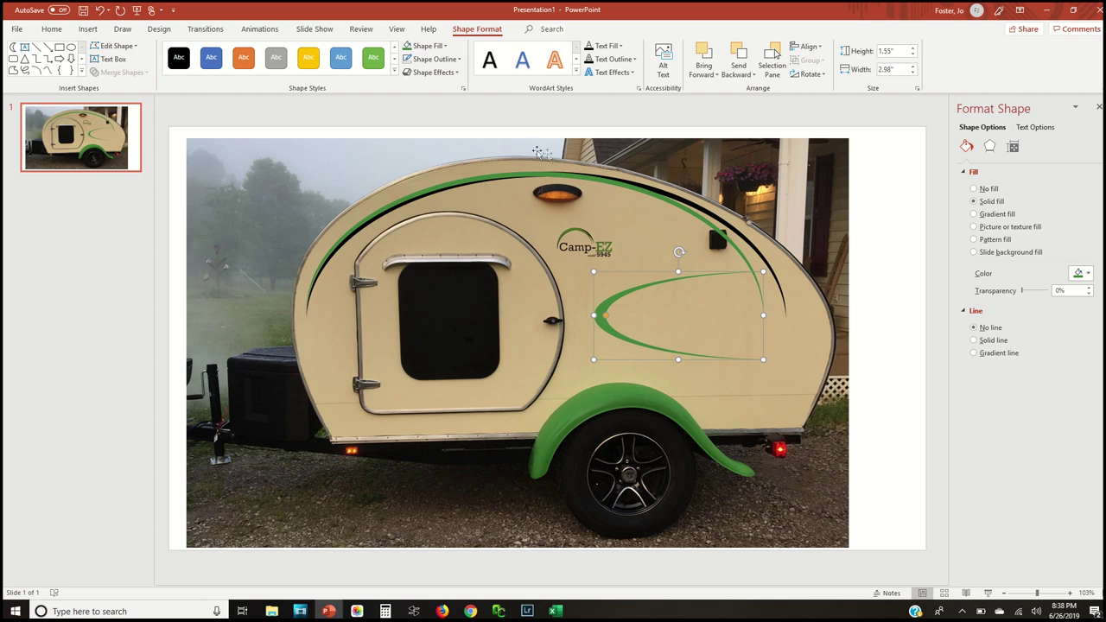
Step: Apply an outer shadow preset to the swoosh and open its Shadow Options
{"action": "left_click", "coordinate": [436, 73]}
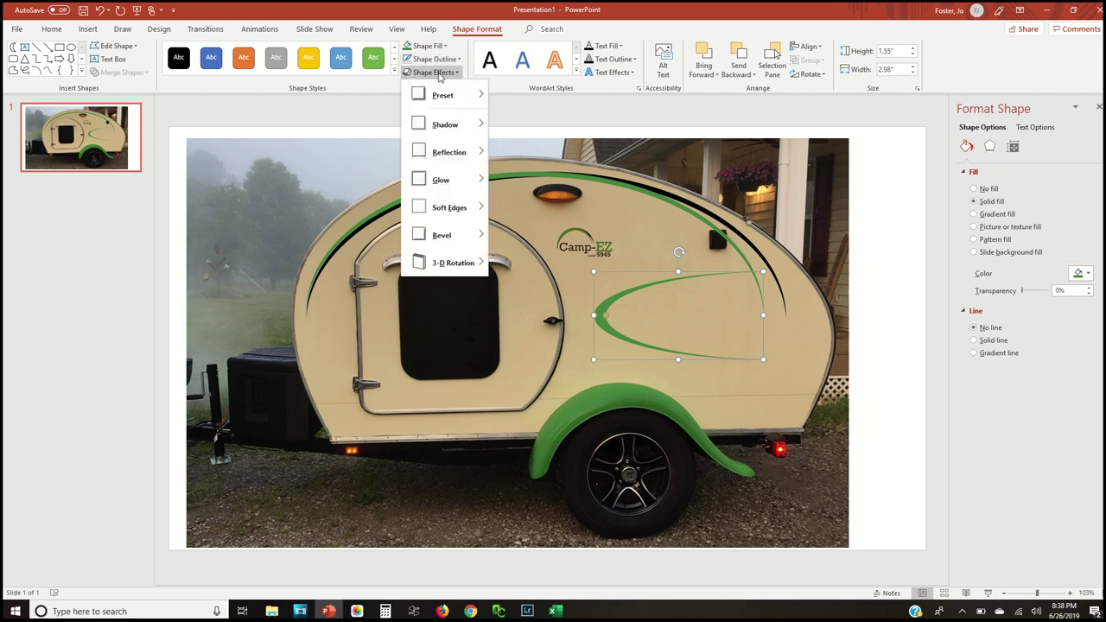
{"action": "mouse_move", "coordinate": [444, 124]}
{"action": "left_click", "coordinate": [503, 196]}
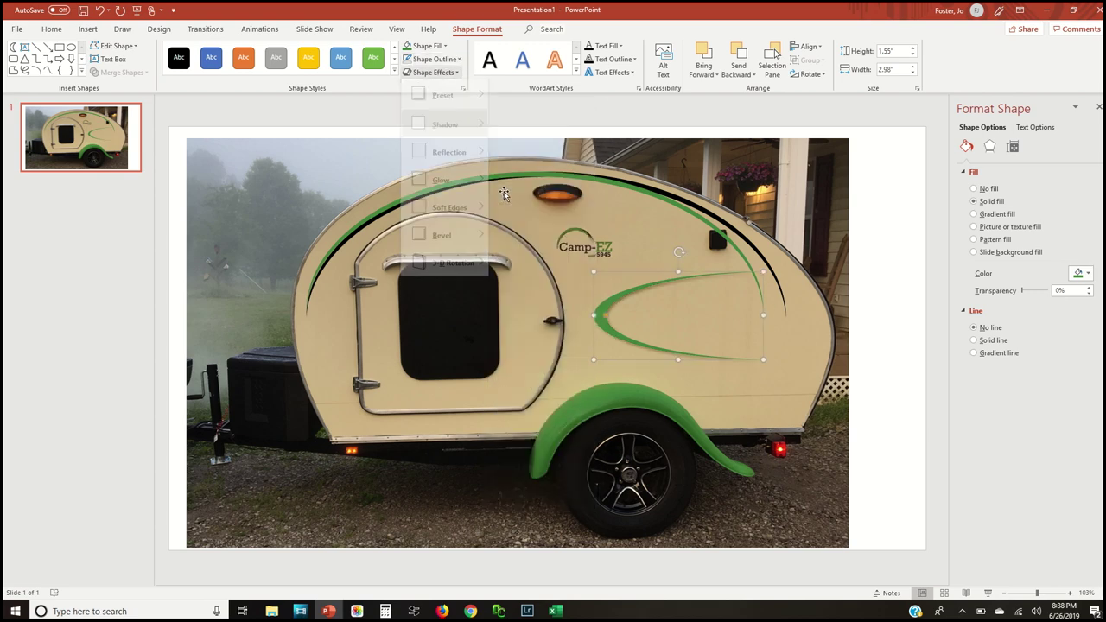
{"action": "left_click", "coordinate": [449, 75]}
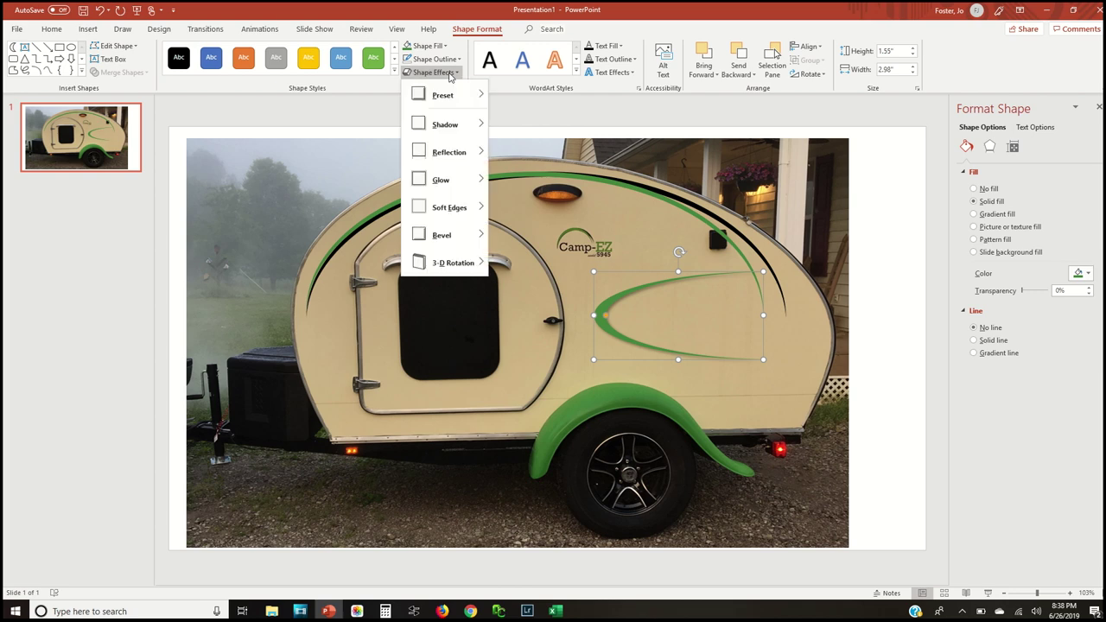
{"action": "mouse_move", "coordinate": [457, 125]}
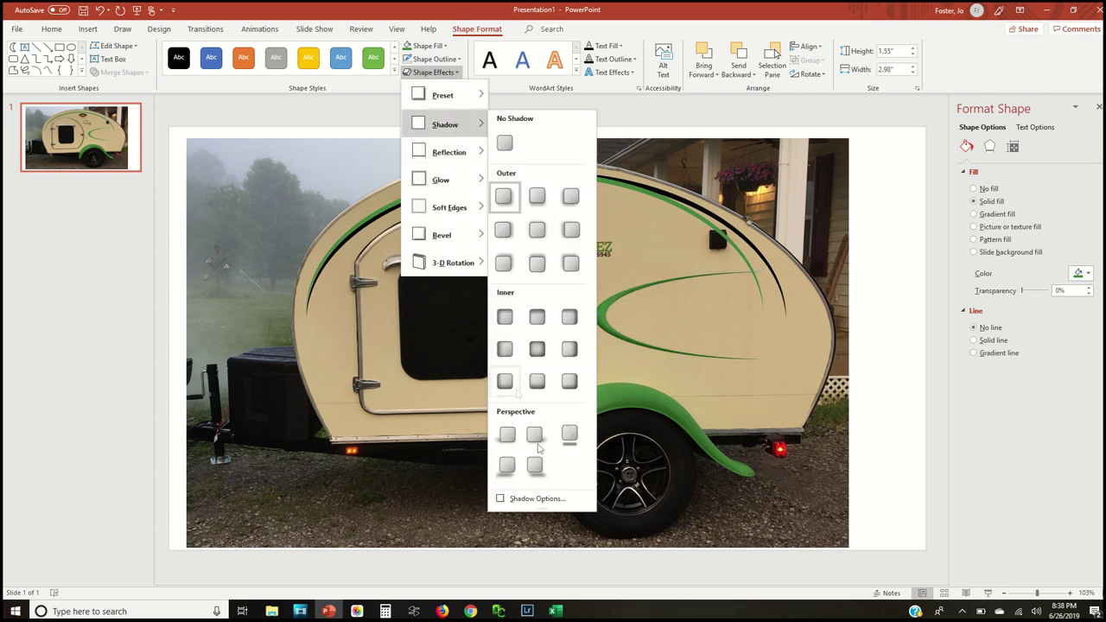
{"action": "left_click", "coordinate": [536, 499]}
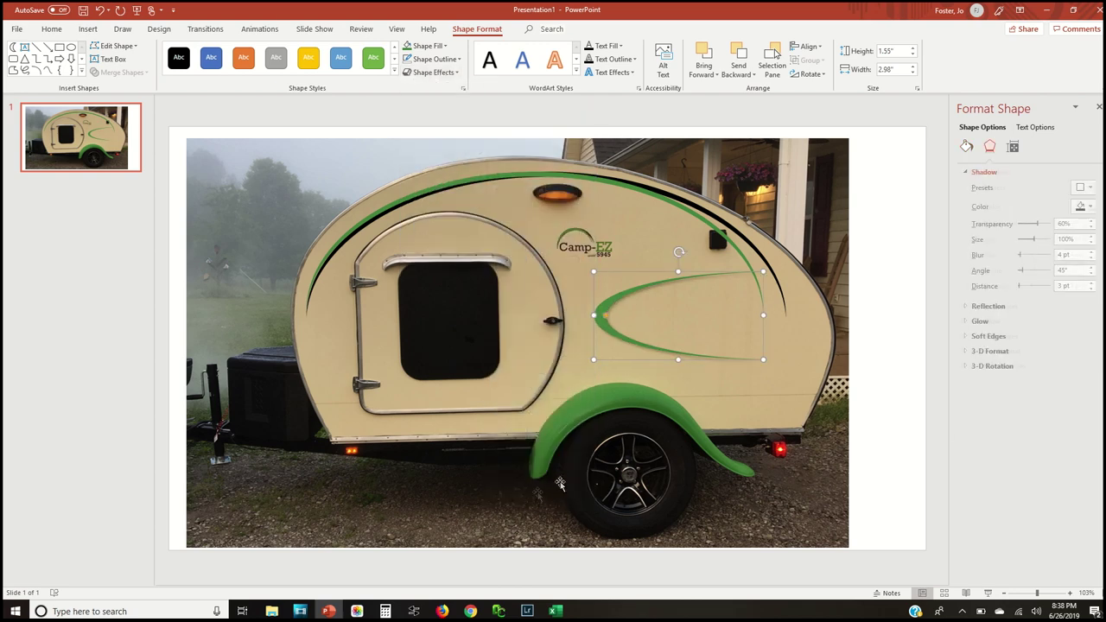
Step: Set the swoosh's shadow to 0% transparency, 0 pt blur and 107% size
{"action": "left_click_drag", "start_coordinate": [1036, 226], "coordinate": [1008, 225]}
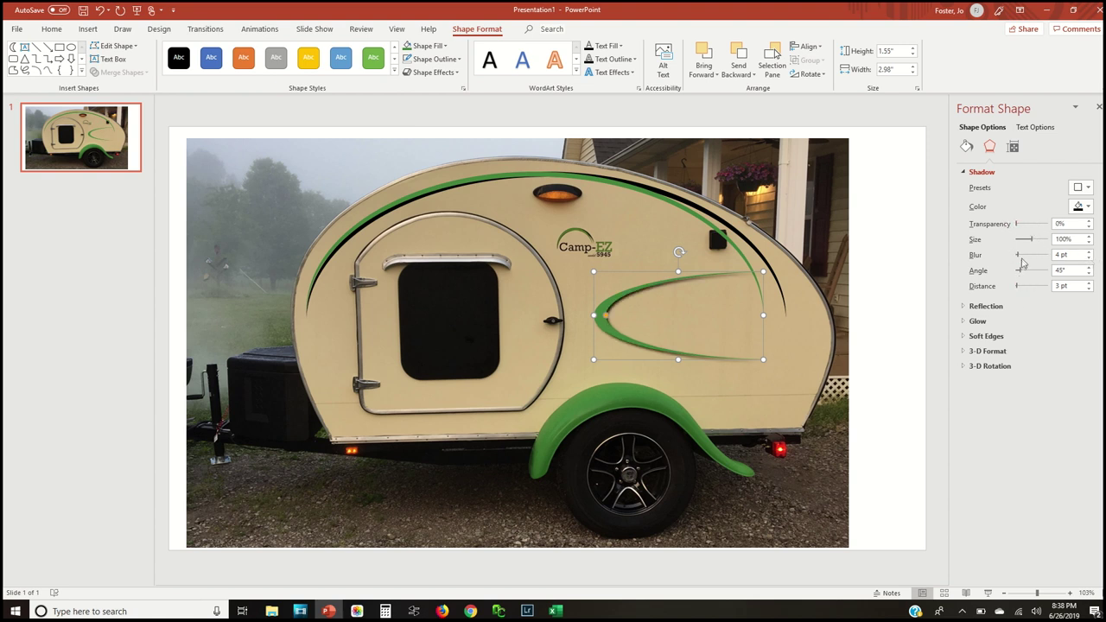
{"action": "left_click_drag", "start_coordinate": [1019, 256], "coordinate": [1007, 258]}
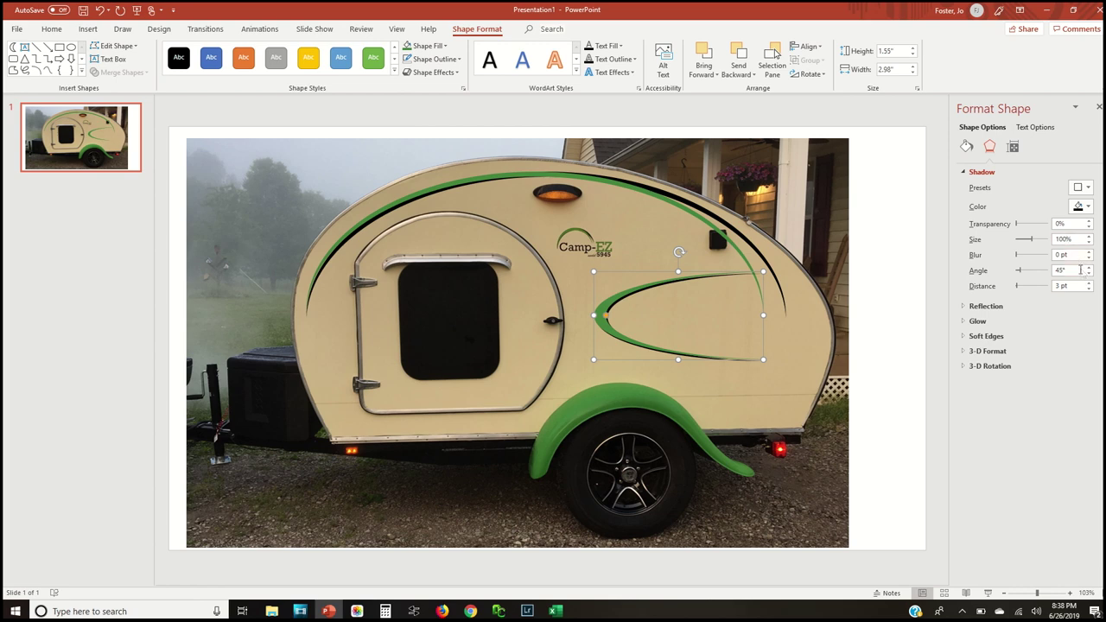
{"action": "left_click", "coordinate": [1090, 237]}
{"action": "left_click", "coordinate": [1090, 237]}
{"action": "left_click", "coordinate": [1089, 237]}
{"action": "left_click", "coordinate": [1090, 237]}
{"action": "left_click", "coordinate": [1089, 237]}
{"action": "left_click", "coordinate": [1089, 236]}
{"action": "left_click", "coordinate": [1089, 238]}
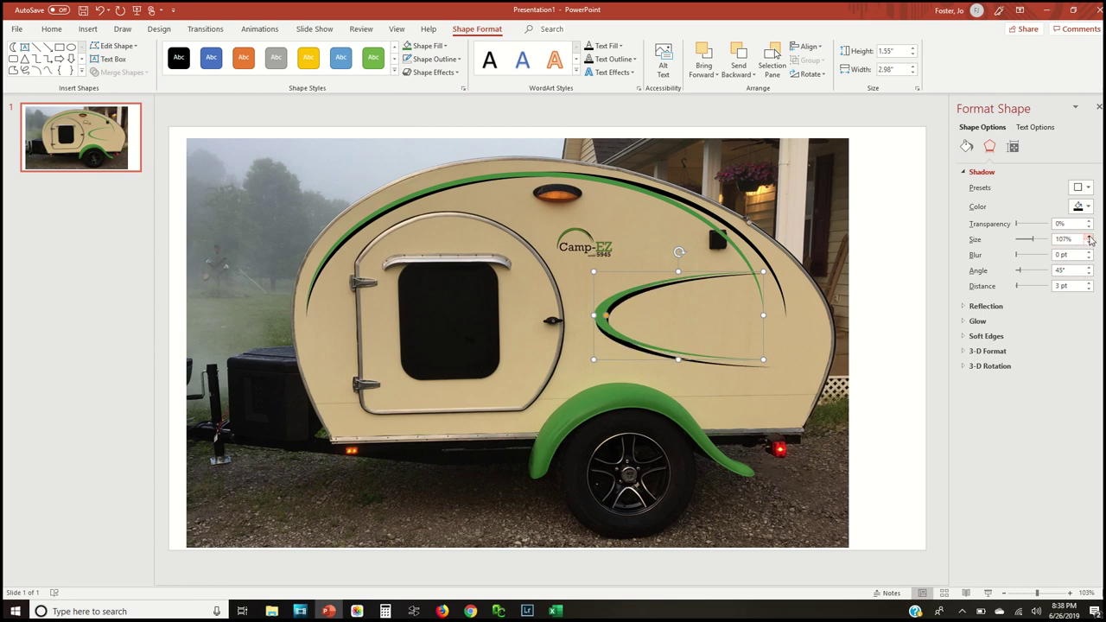
{"action": "left_click", "coordinate": [907, 253]}
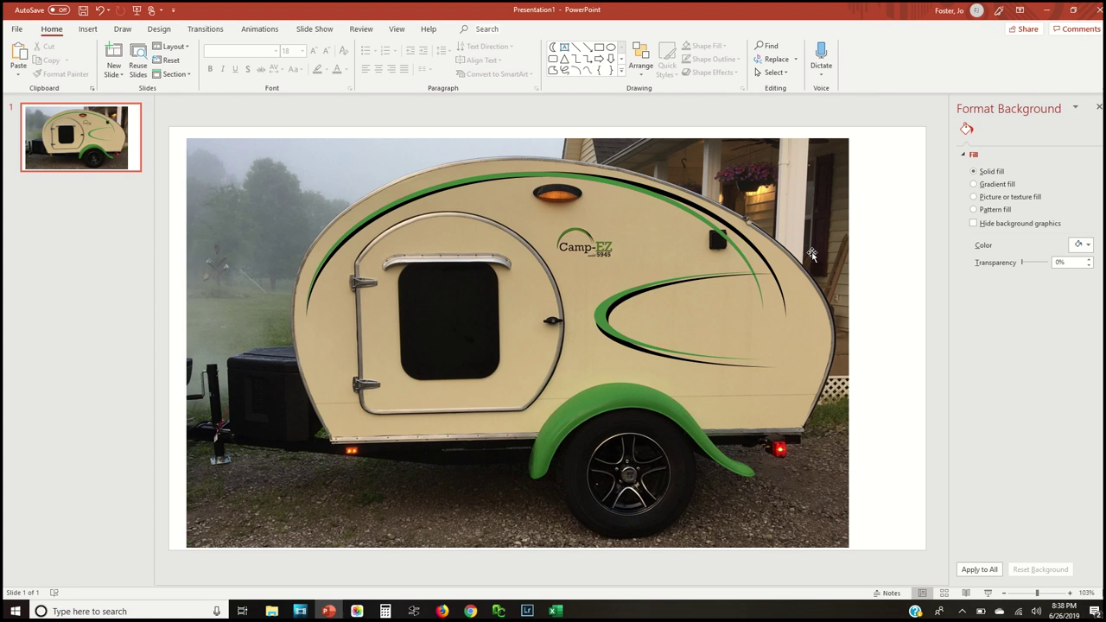
{"action": "left_click", "coordinate": [83, 149]}
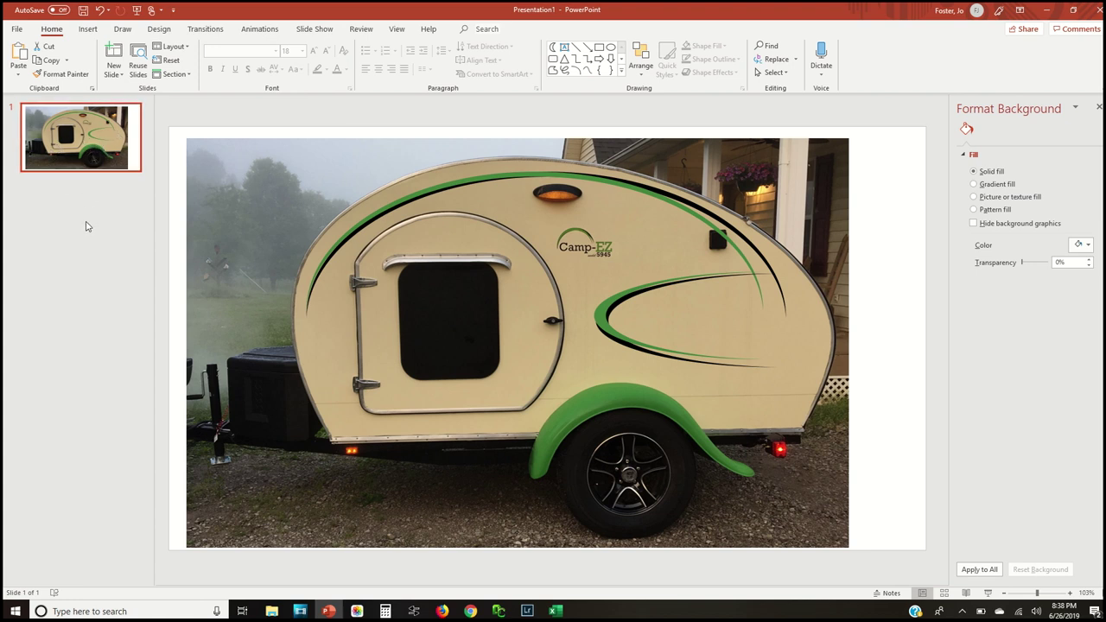
Step: Duplicate the camper slide as slide 2 by copying and pasting it
{"action": "right_click", "coordinate": [87, 136]}
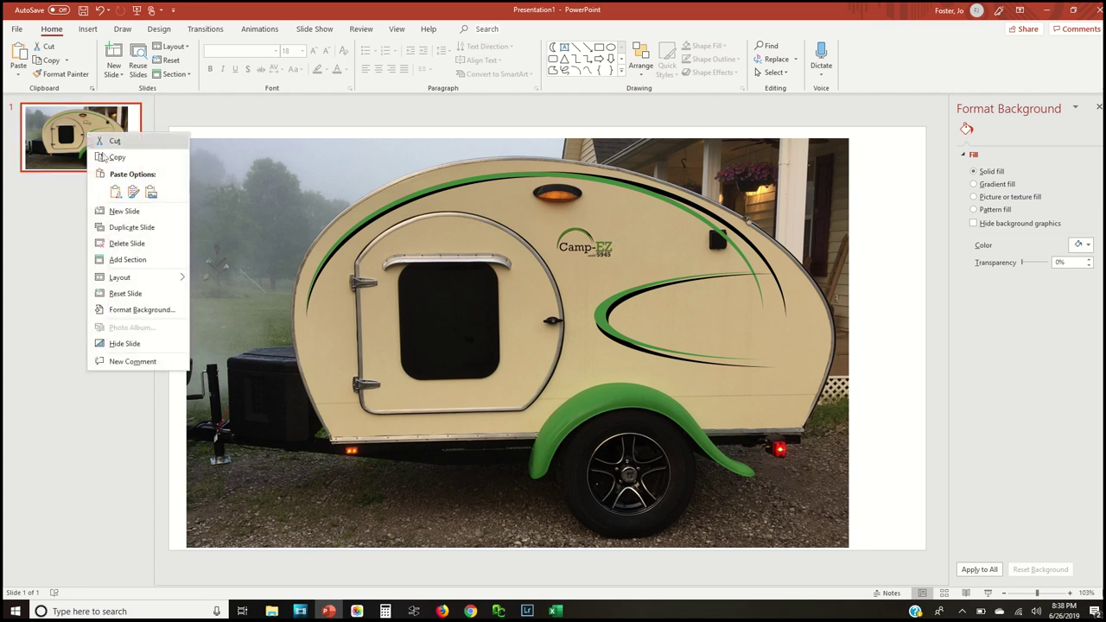
{"action": "left_click", "coordinate": [116, 157]}
{"action": "left_click", "coordinate": [89, 197]}
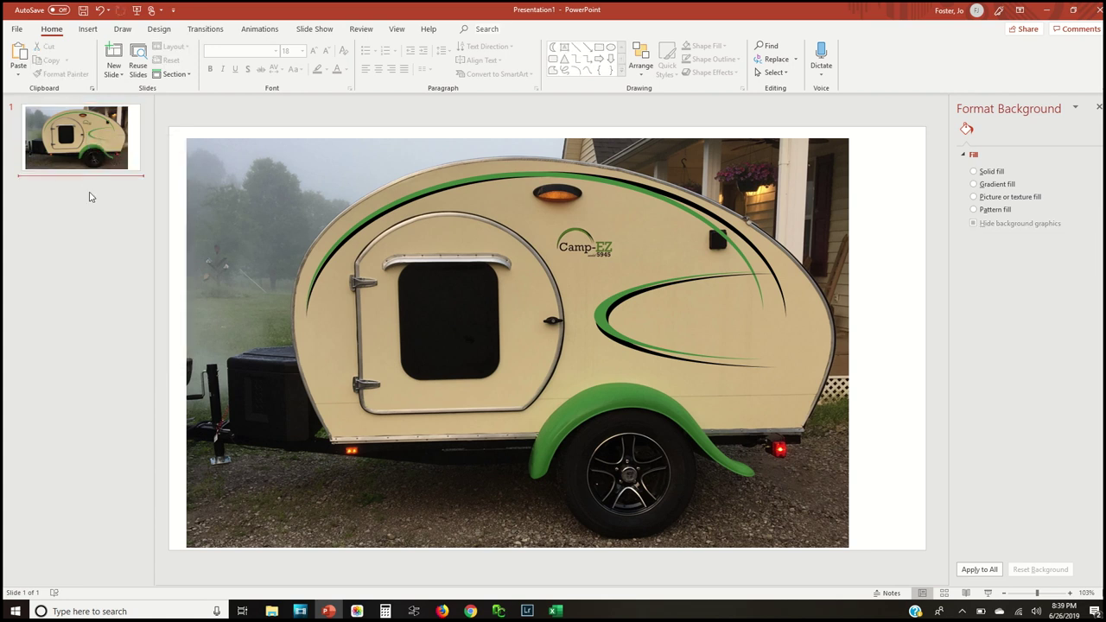
{"action": "right_click", "coordinate": [89, 197]}
{"action": "left_click", "coordinate": [112, 221]}
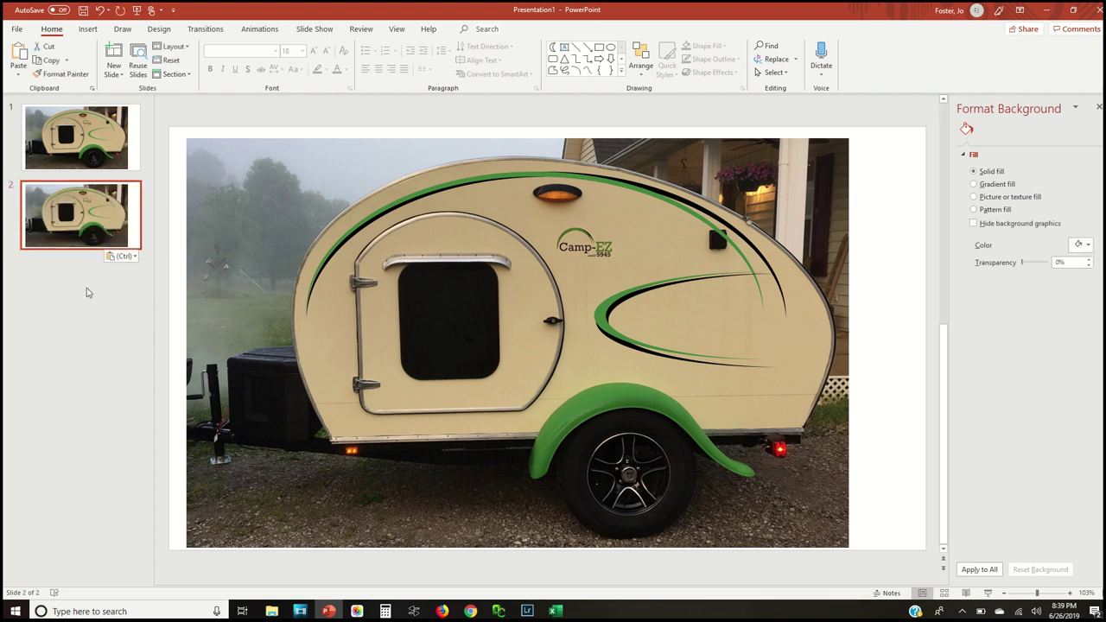
Step: Delete the trailer photo from slide 1, leaving only the stripes
{"action": "left_click", "coordinate": [78, 138]}
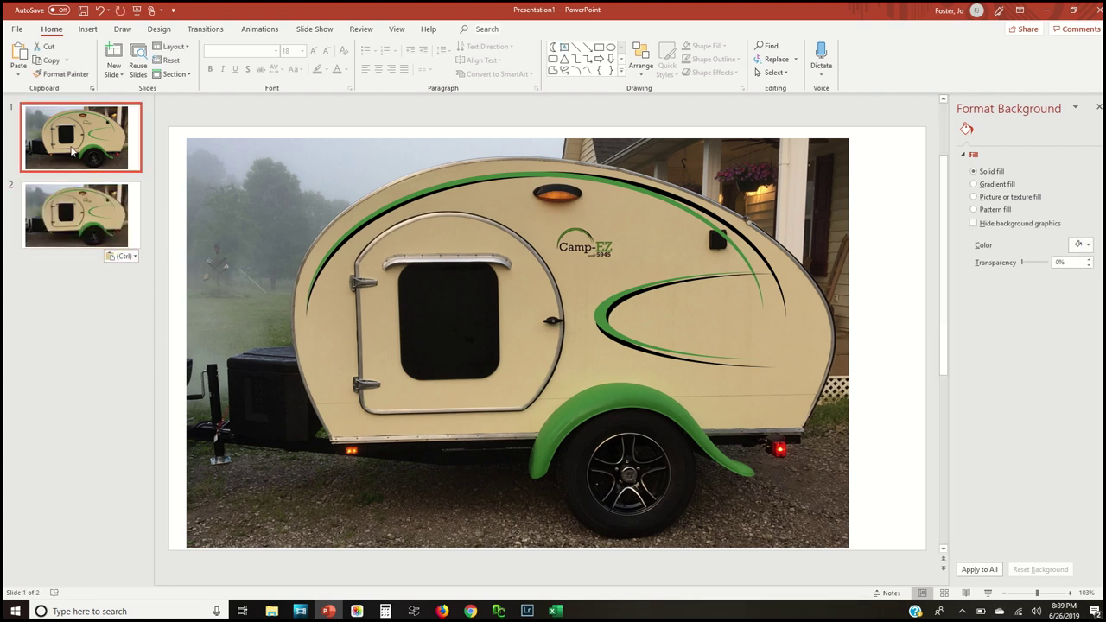
{"action": "left_click", "coordinate": [471, 262]}
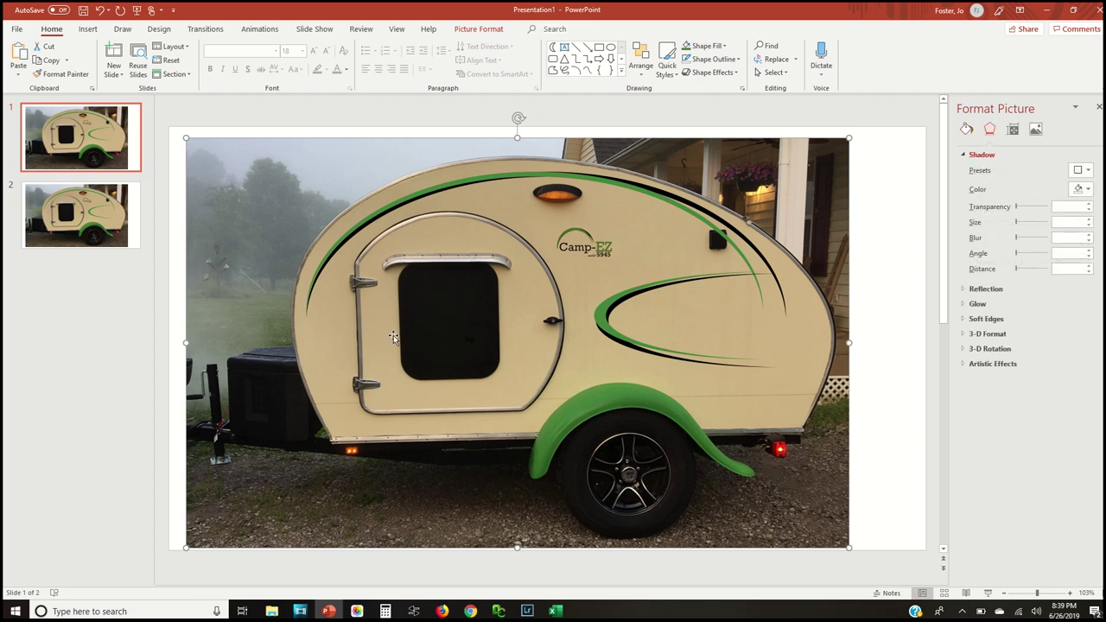
{"action": "key", "text": "Delete"}
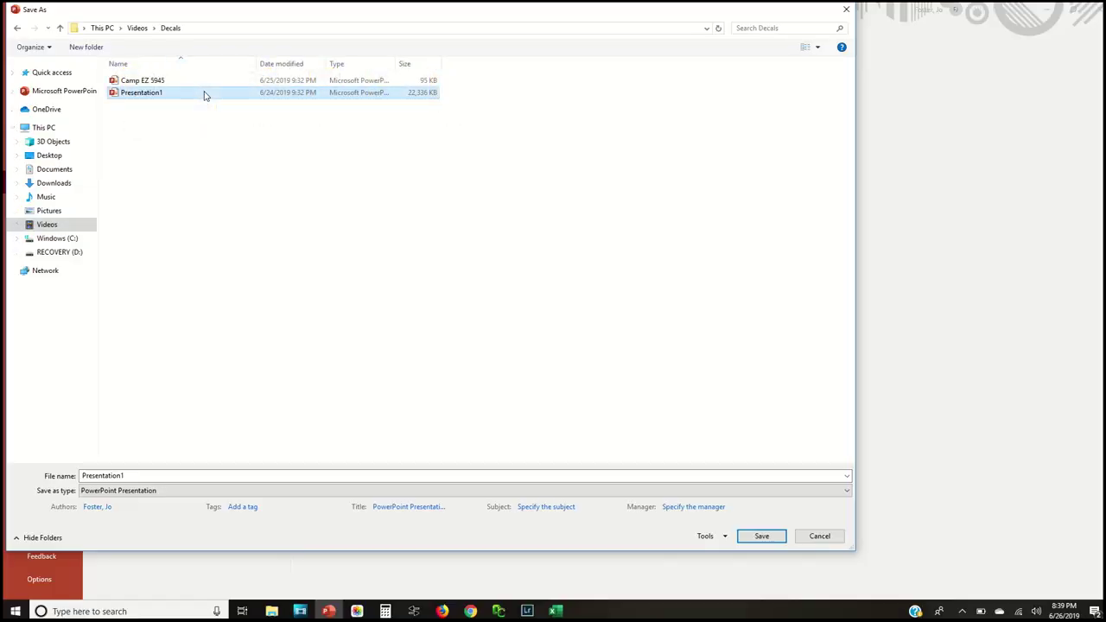
Step: Save the slides as a PDF named Decals in the Decals folder
{"action": "double_click", "coordinate": [232, 475]}
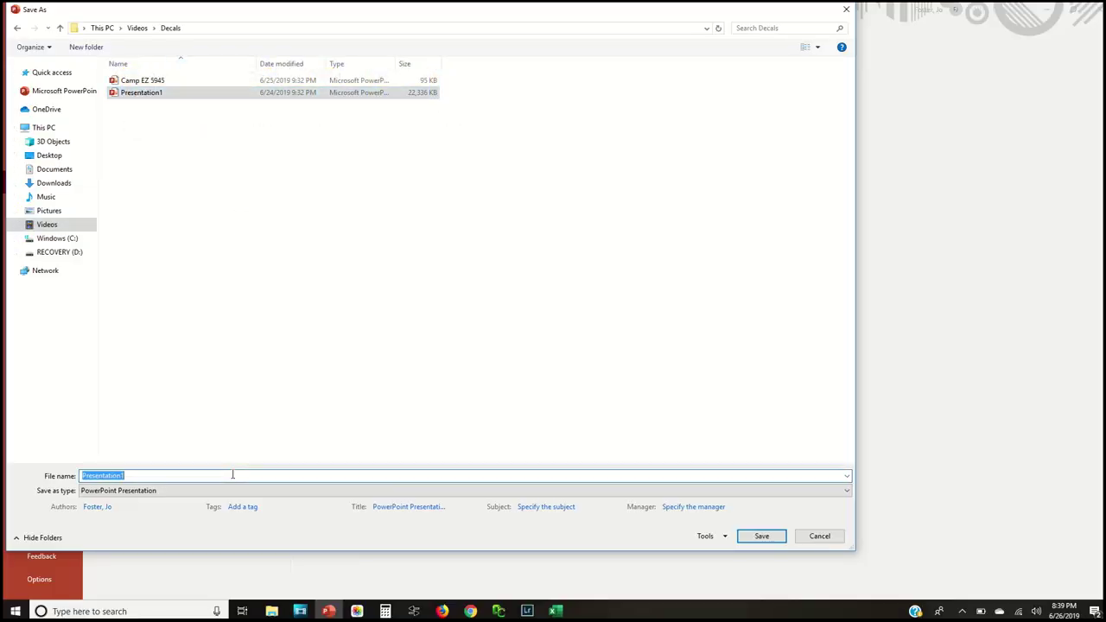
{"action": "type", "text": "Decals"}
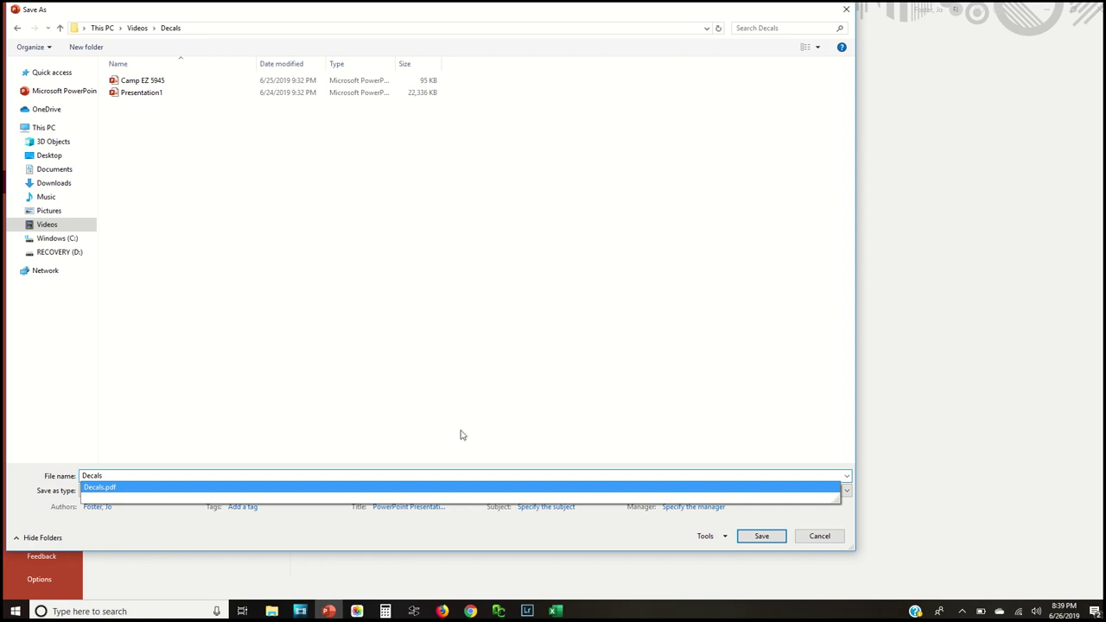
{"action": "left_click", "coordinate": [454, 490]}
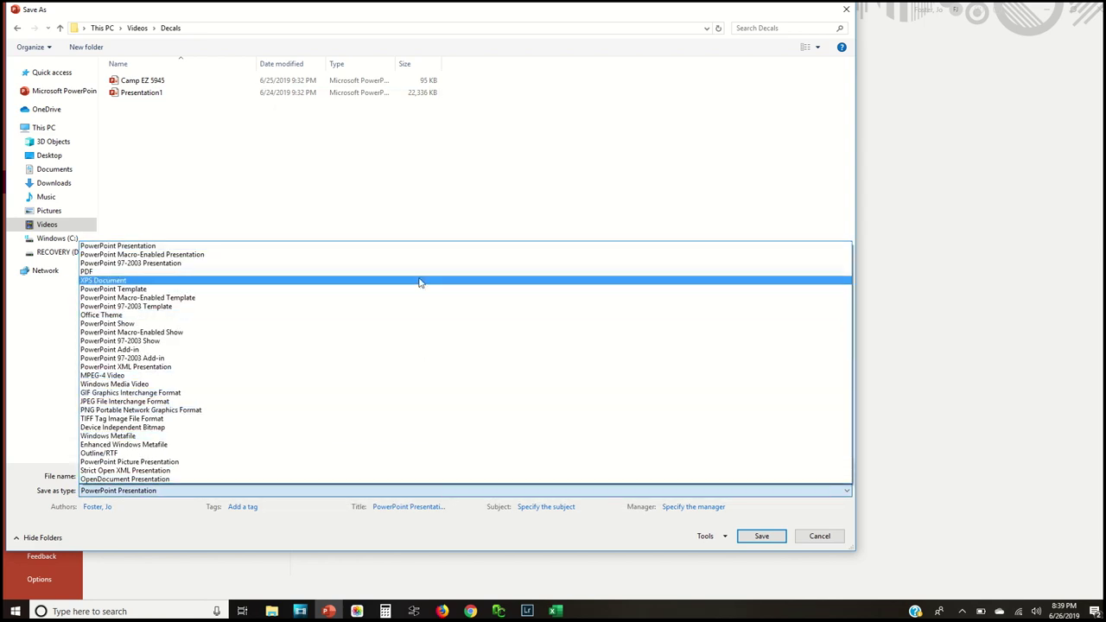
{"action": "left_click", "coordinate": [420, 271]}
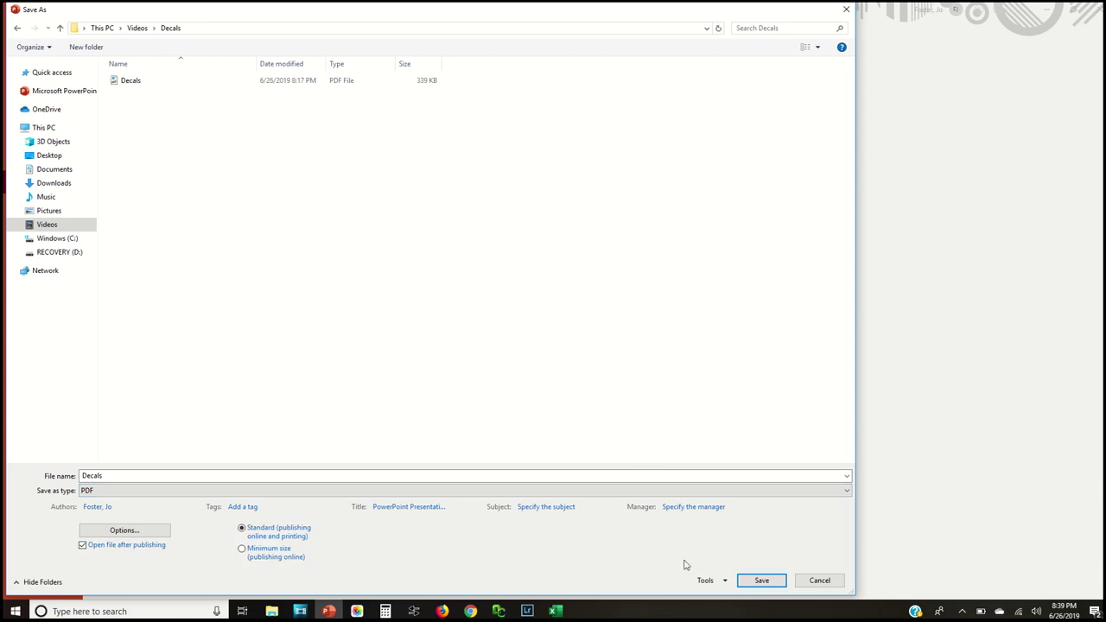
{"action": "left_click", "coordinate": [752, 582]}
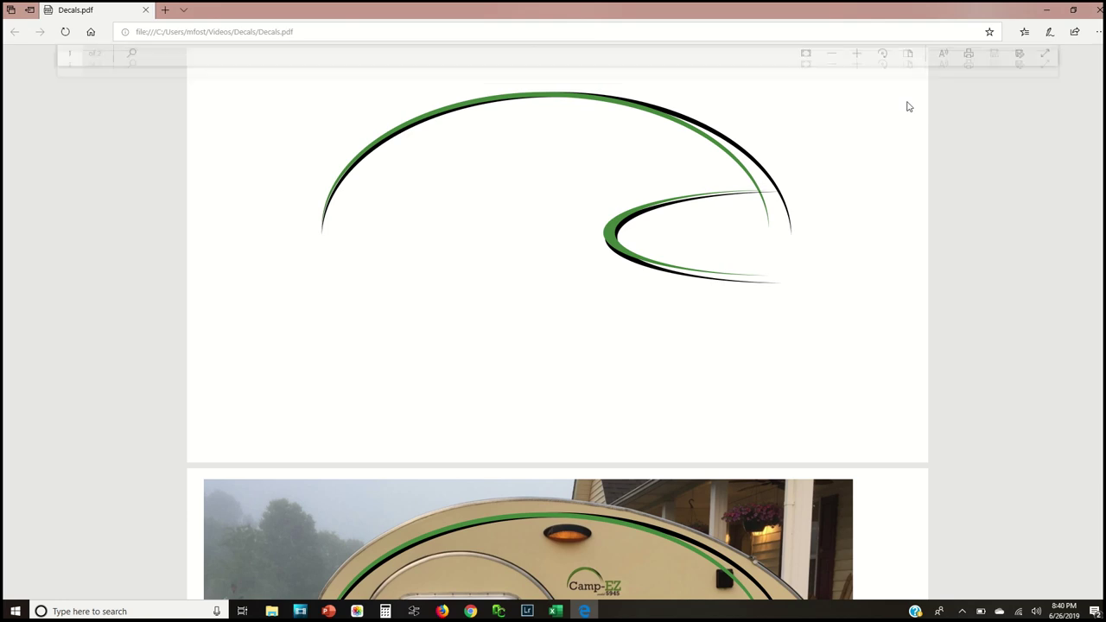
Step: Zoom in seven steps on the green-and-black decal arcs in Decals.pdf
{"action": "left_click", "coordinate": [856, 67]}
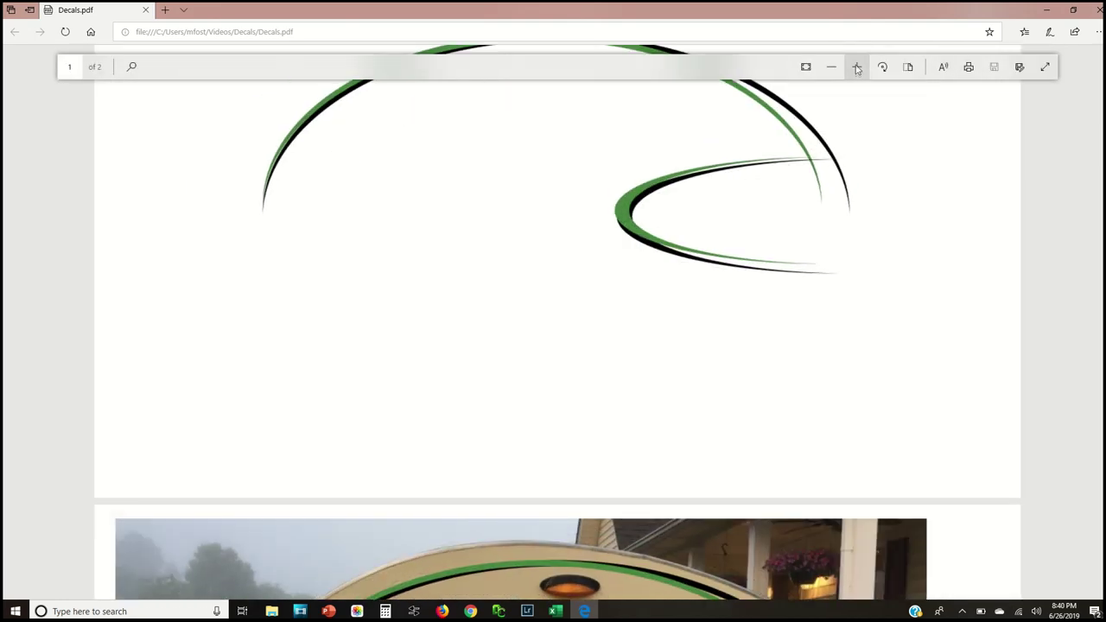
{"action": "left_click", "coordinate": [857, 66]}
{"action": "left_click", "coordinate": [856, 67]}
{"action": "left_click", "coordinate": [856, 67]}
{"action": "left_click", "coordinate": [856, 66]}
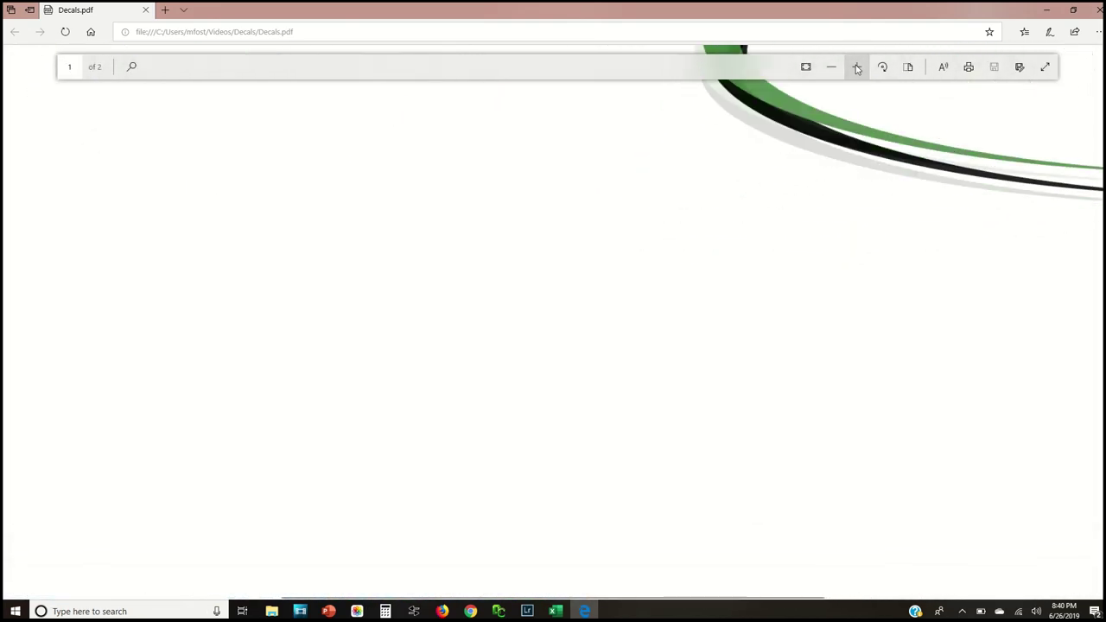
{"action": "left_click", "coordinate": [856, 67]}
{"action": "left_click", "coordinate": [856, 66]}
{"action": "scroll", "coordinate": [861, 329], "scroll_direction": "down", "scroll_amount": 5}
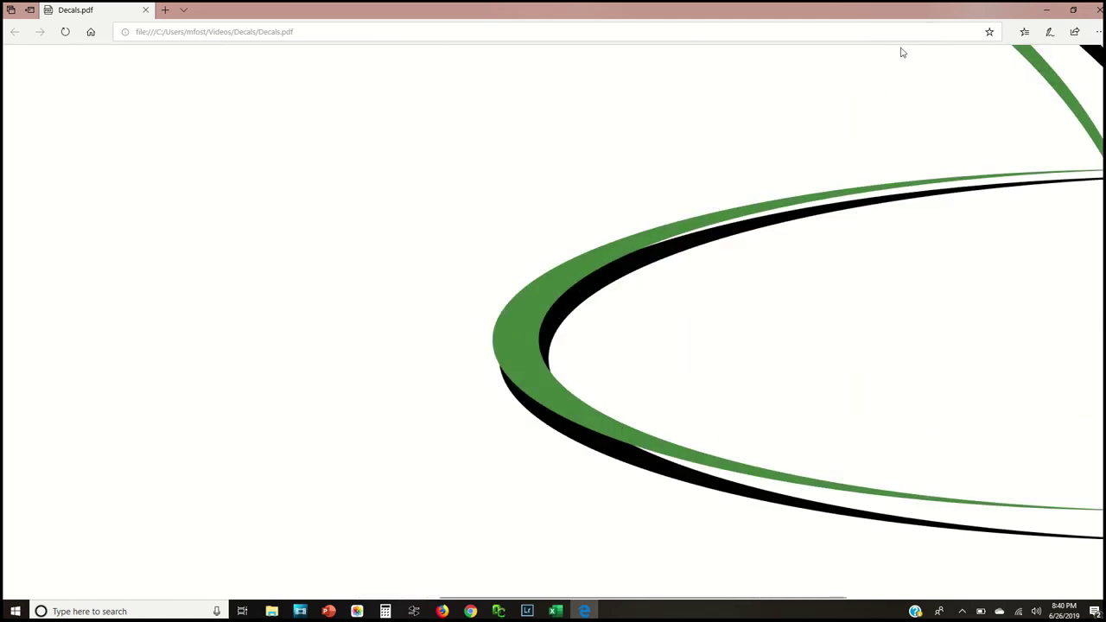
Step: Zoom back out until both PDF pages are in view
{"action": "mouse_move", "coordinate": [898, 99]}
{"action": "left_click", "coordinate": [830, 68]}
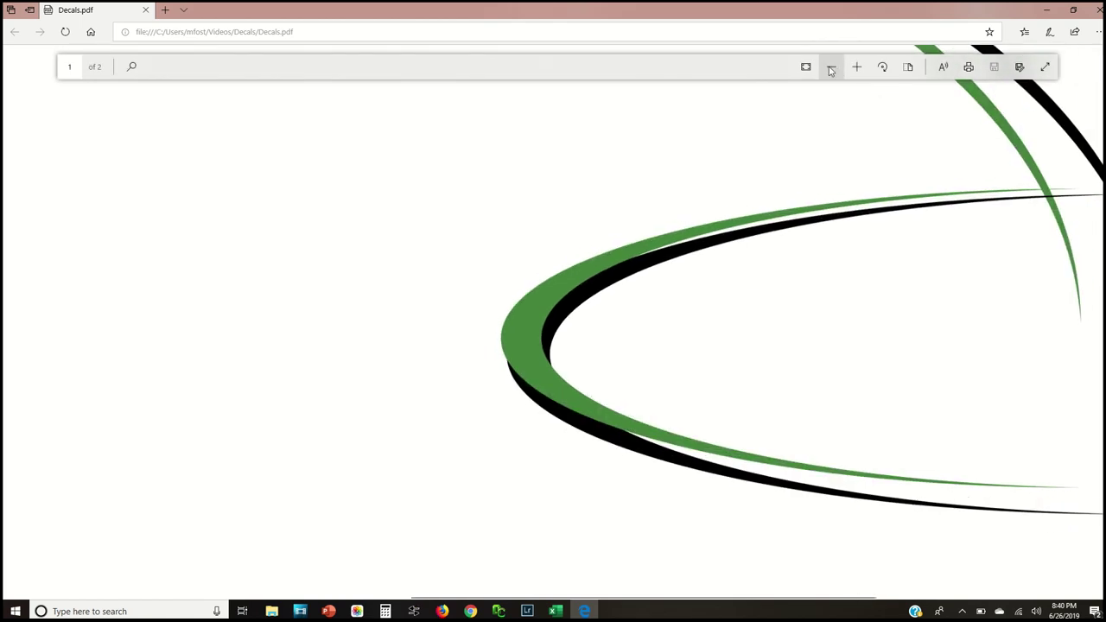
{"action": "left_click", "coordinate": [831, 68]}
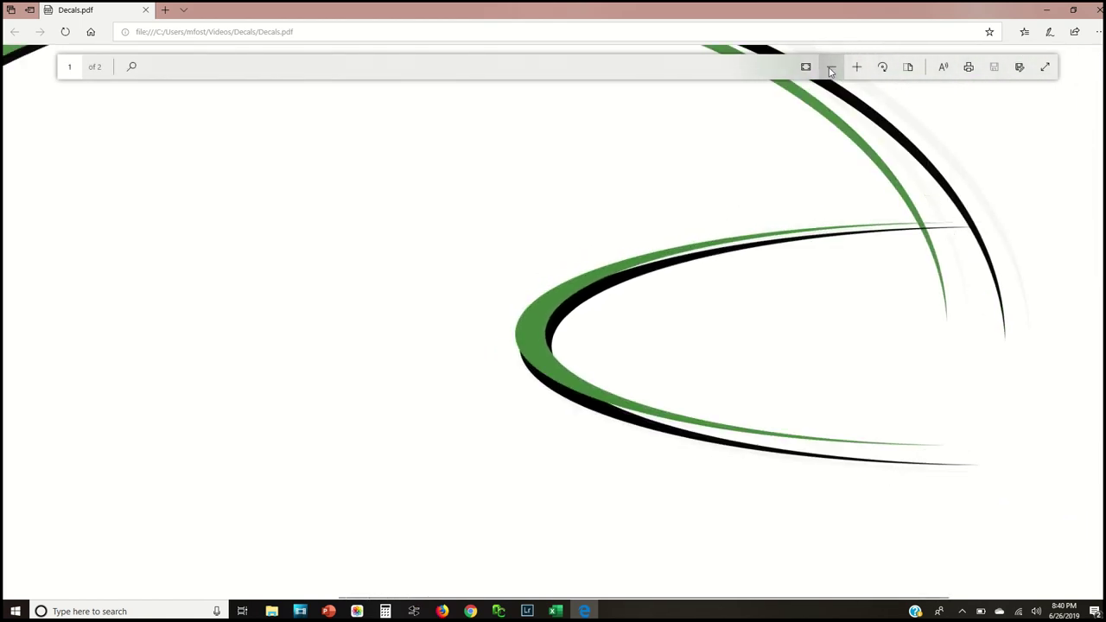
{"action": "left_click", "coordinate": [830, 68]}
{"action": "left_click", "coordinate": [831, 67]}
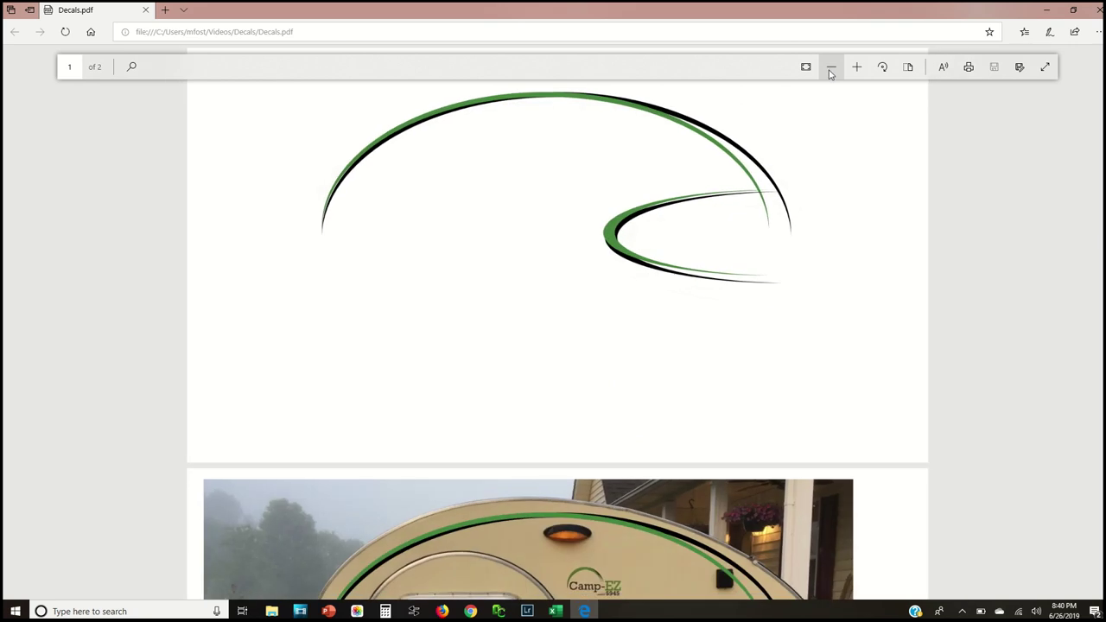
{"action": "left_click", "coordinate": [830, 67]}
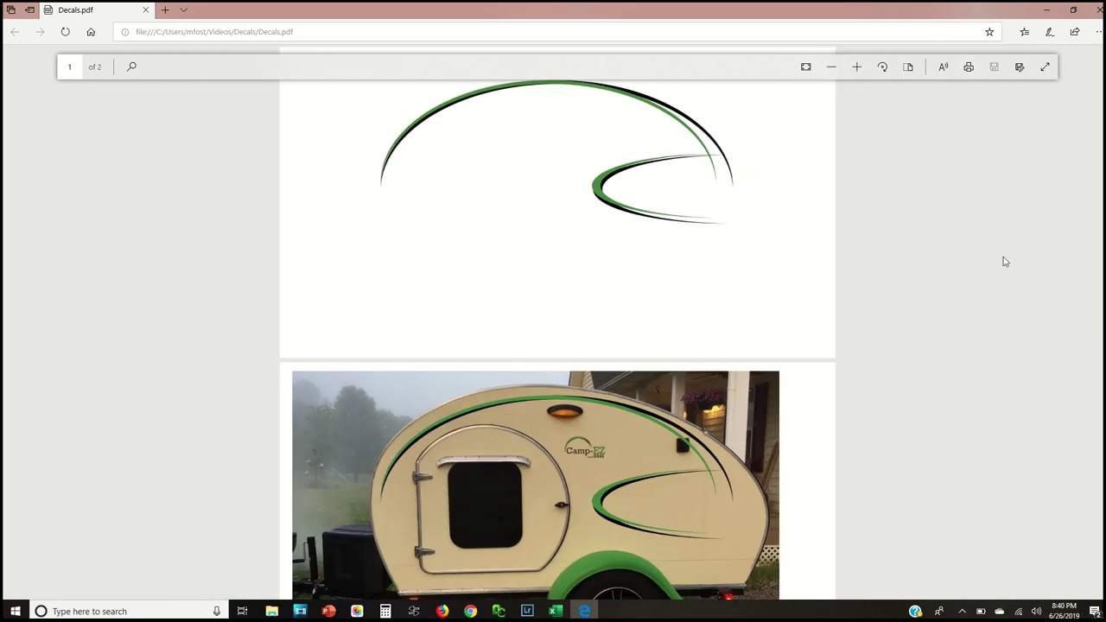
{"action": "scroll", "coordinate": [887, 353], "scroll_direction": "down", "scroll_amount": 1}
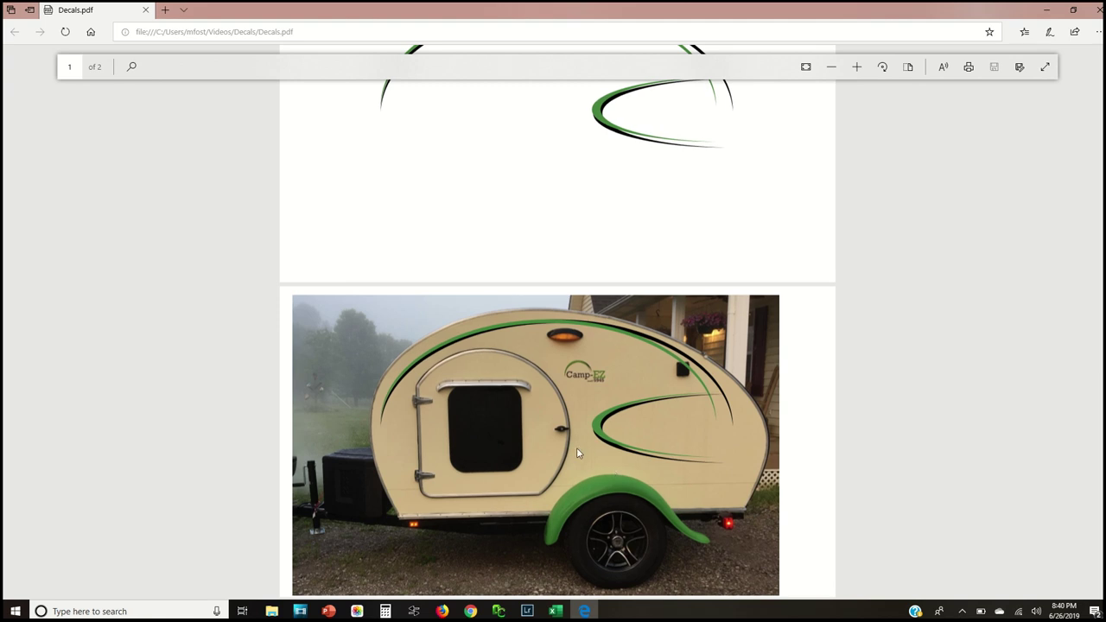
Step: Compare the page 1 stripe drawing with the page 2 camper photo, then return to PowerPoint
{"action": "scroll", "coordinate": [778, 173], "scroll_direction": "up", "scroll_amount": 1}
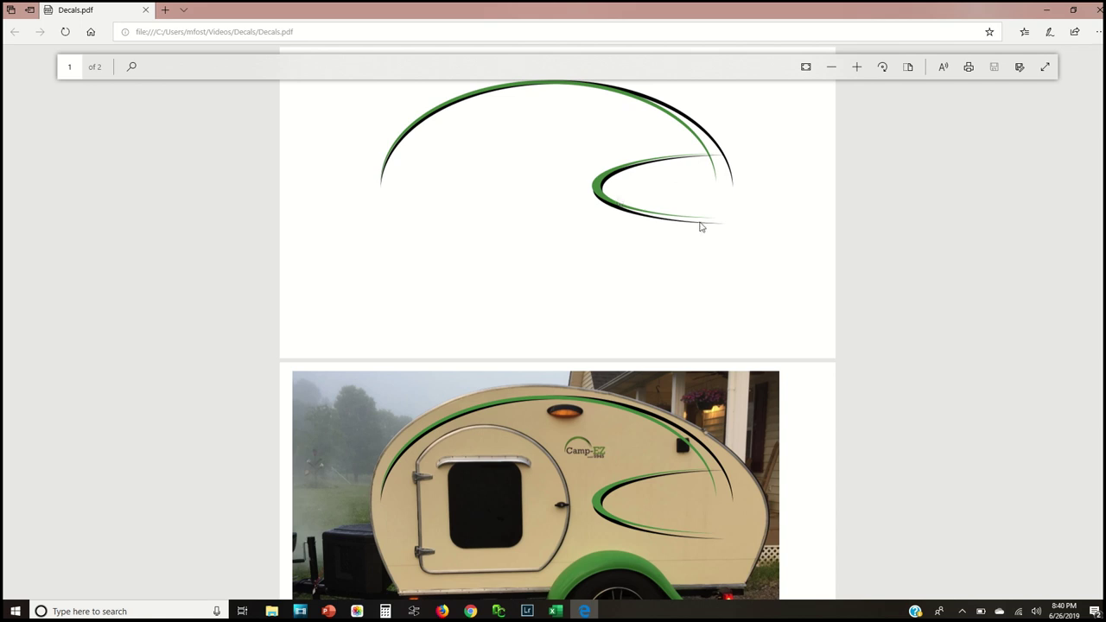
{"action": "scroll", "coordinate": [783, 336], "scroll_direction": "down", "scroll_amount": 1}
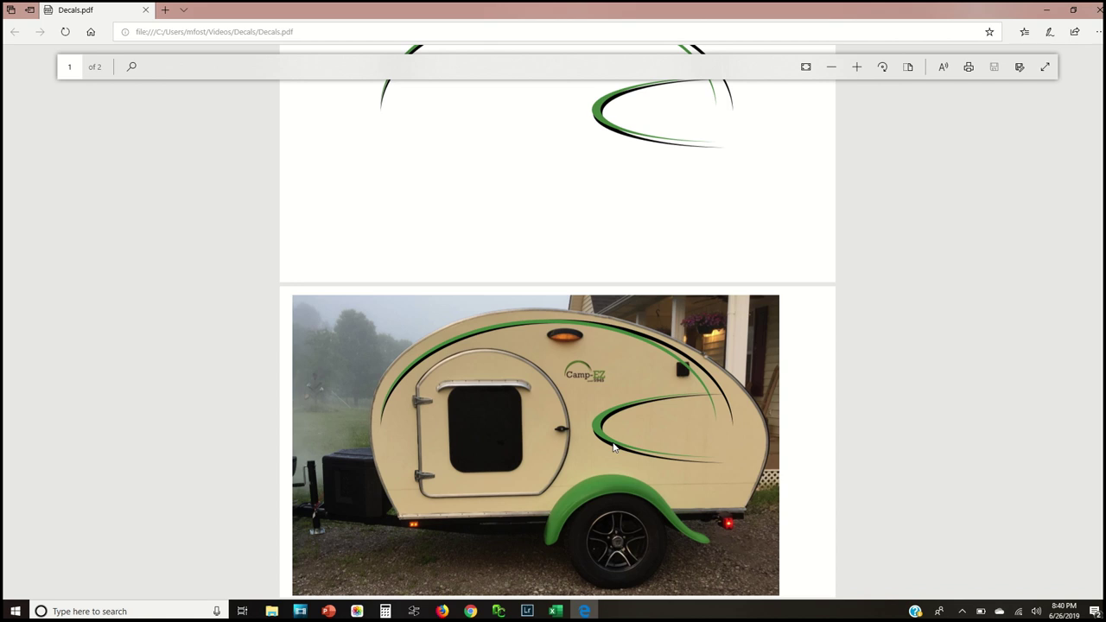
{"action": "scroll", "coordinate": [614, 447], "scroll_direction": "up", "scroll_amount": 1}
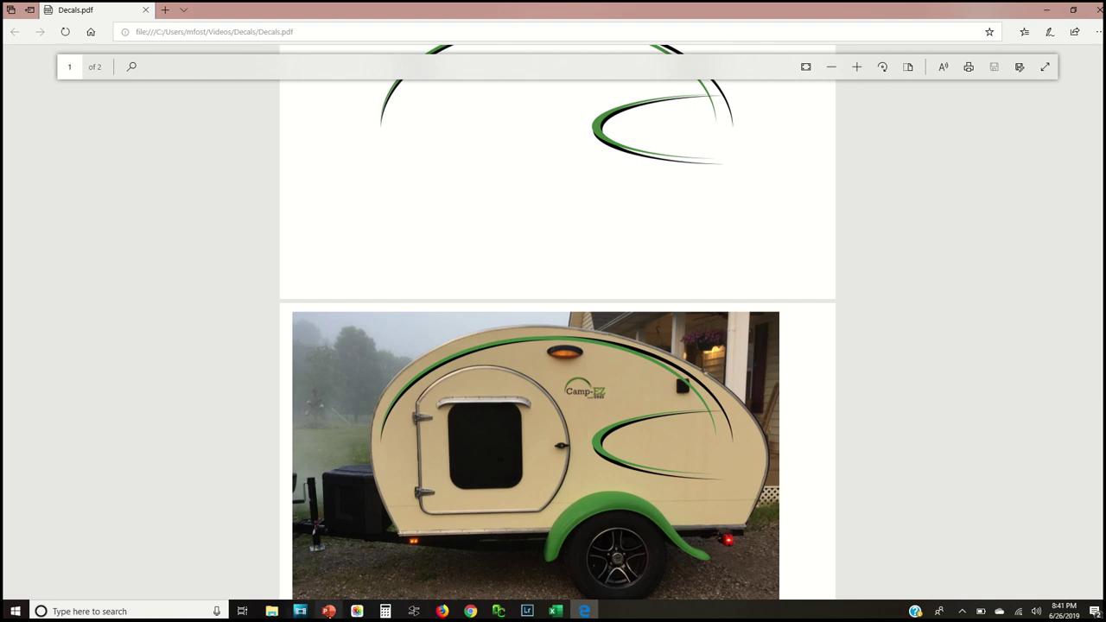
{"action": "left_click", "coordinate": [329, 611]}
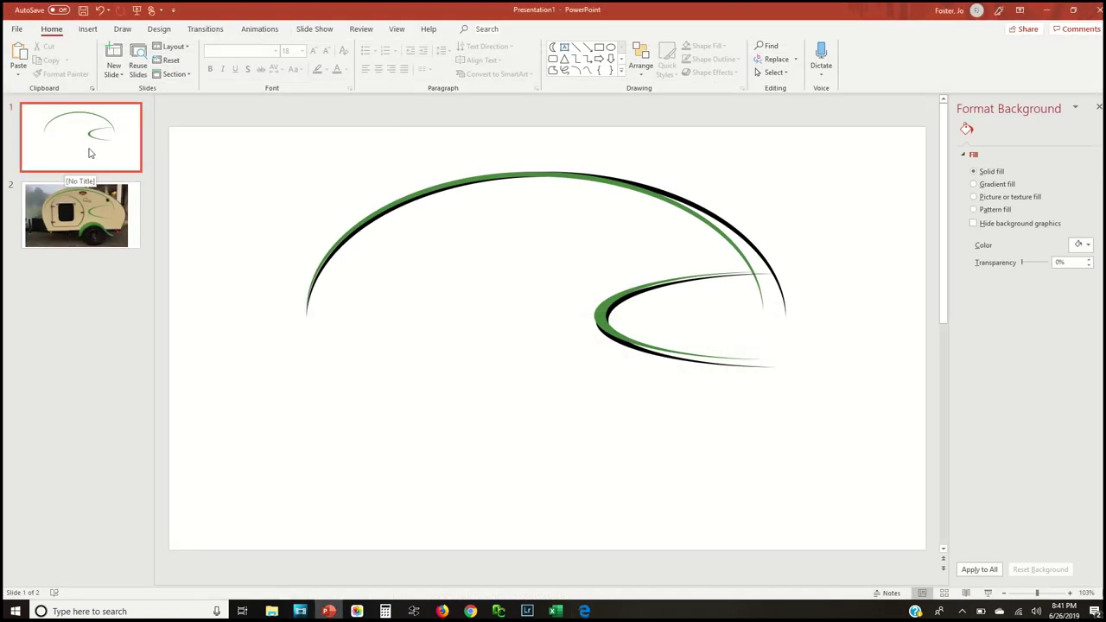
Step: Undo to restore the trailer photo and remove the top arc and side swoosh stripes
{"action": "left_click", "coordinate": [100, 12]}
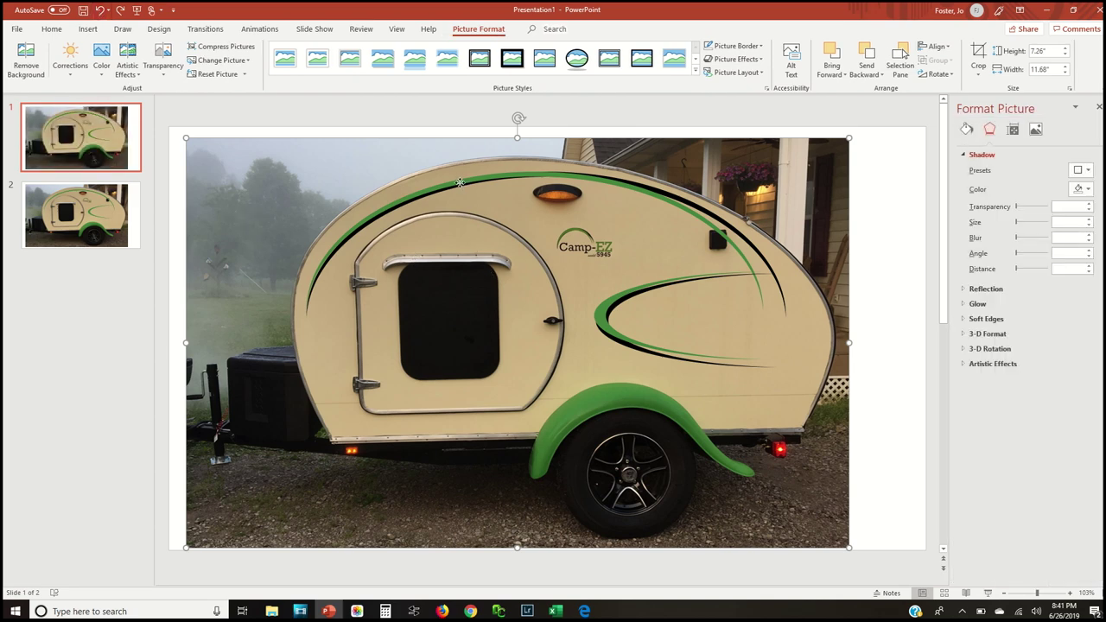
{"action": "key", "text": "ctrl+z"}
{"action": "key", "text": "ctrl+z"}
{"action": "key", "text": "ctrl+z"}
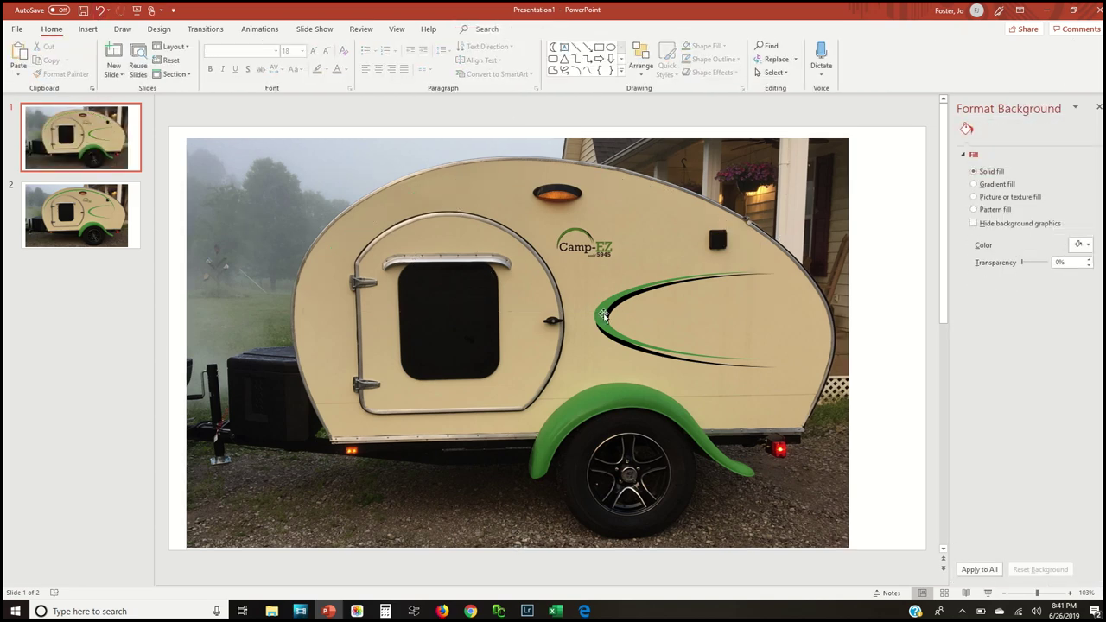
{"action": "key", "text": "ctrl+z"}
{"action": "key", "text": "ctrl+z"}
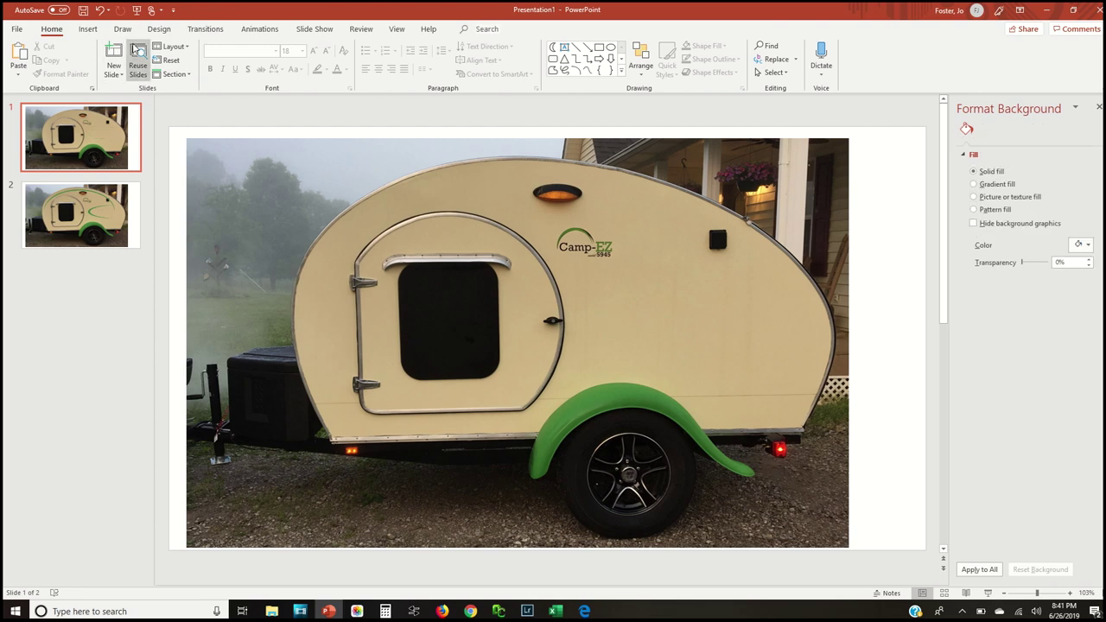
Step: Draw a sun shape on the trailer's rear side, then delete it
{"action": "left_click", "coordinate": [89, 29]}
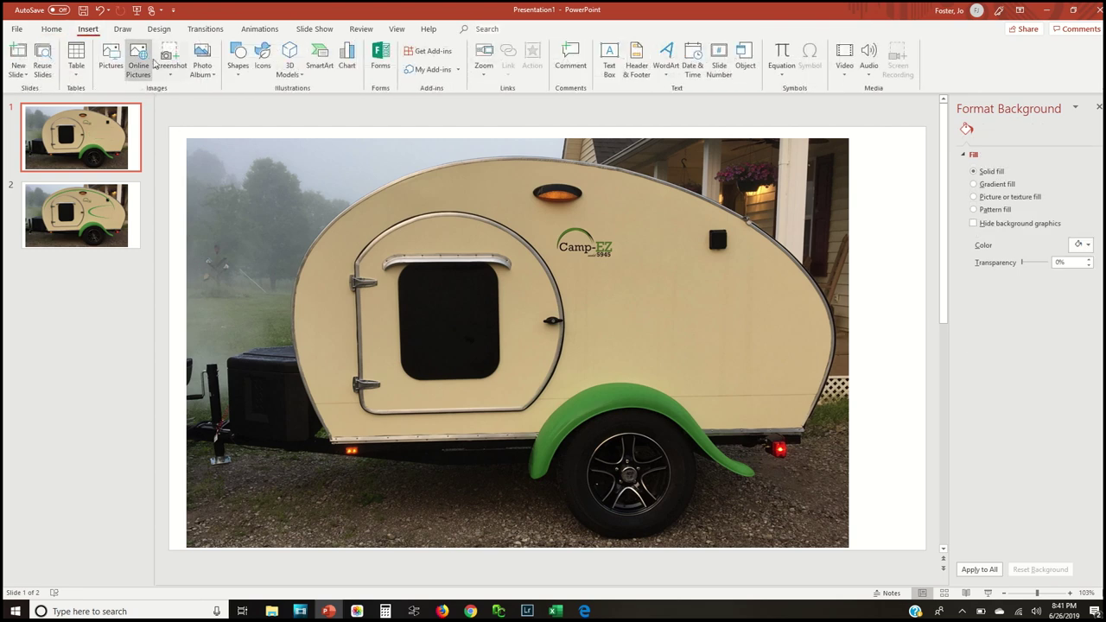
{"action": "left_click", "coordinate": [238, 60]}
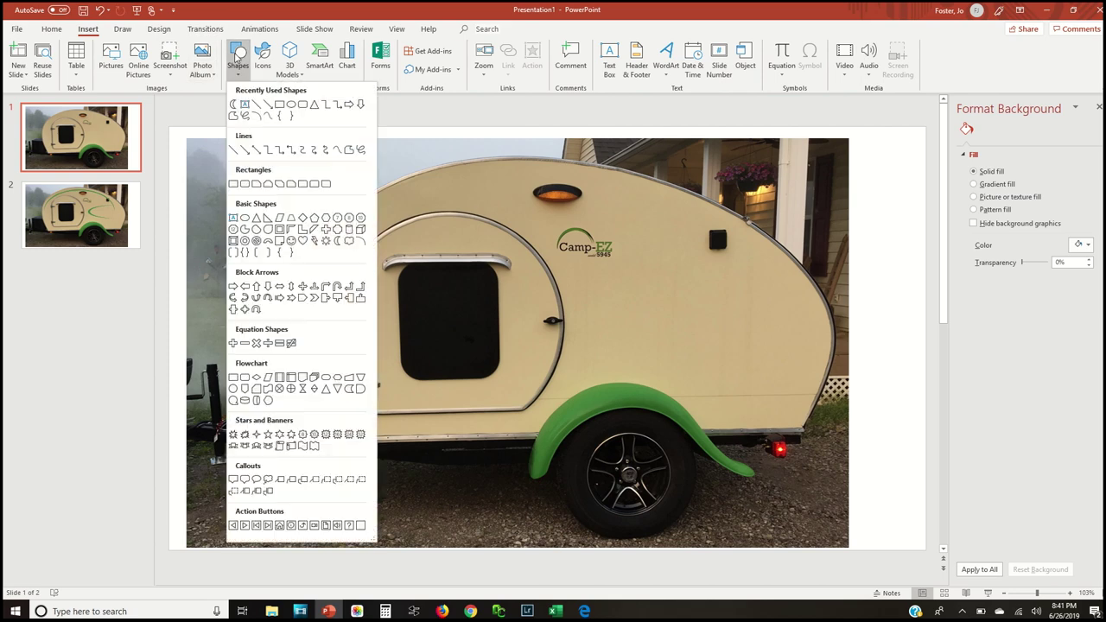
{"action": "left_click", "coordinate": [327, 242]}
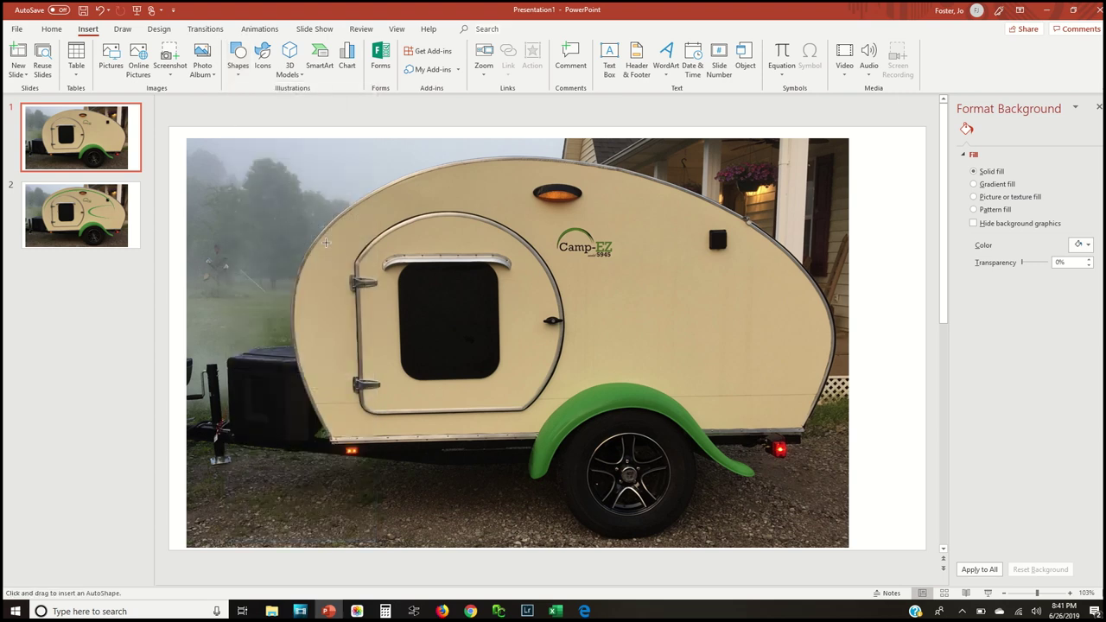
{"action": "left_click_drag", "start_coordinate": [616, 268], "coordinate": [707, 356]}
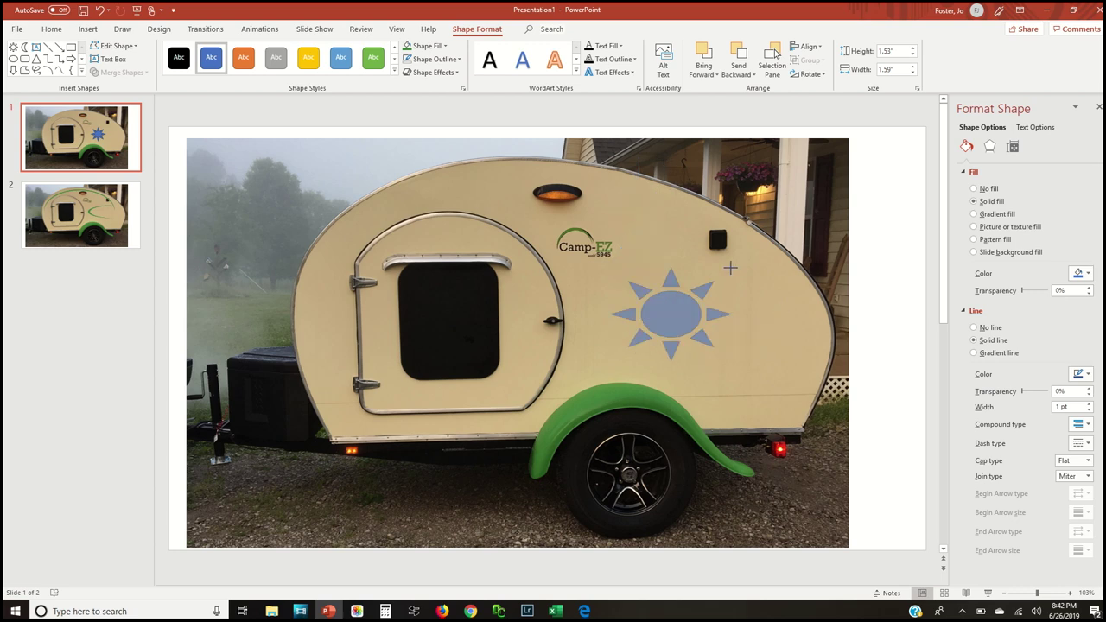
{"action": "key", "text": "Delete"}
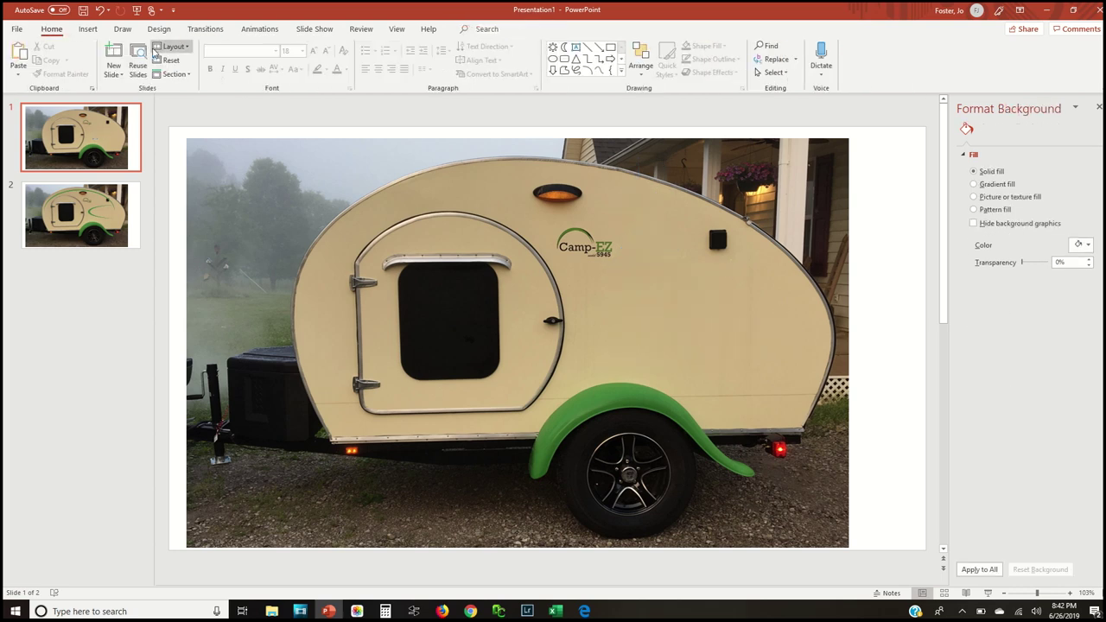
Step: Draw a Round Single Corner Rectangle over the trailer's upper side with a fully rounded corner
{"action": "left_click", "coordinate": [87, 28]}
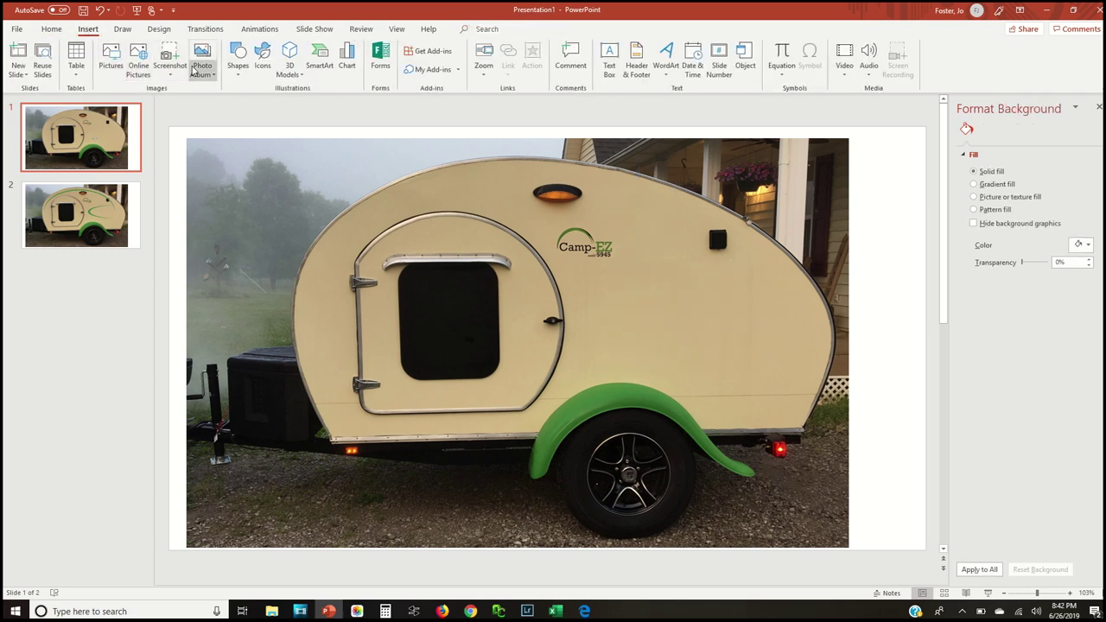
{"action": "left_click", "coordinate": [238, 57]}
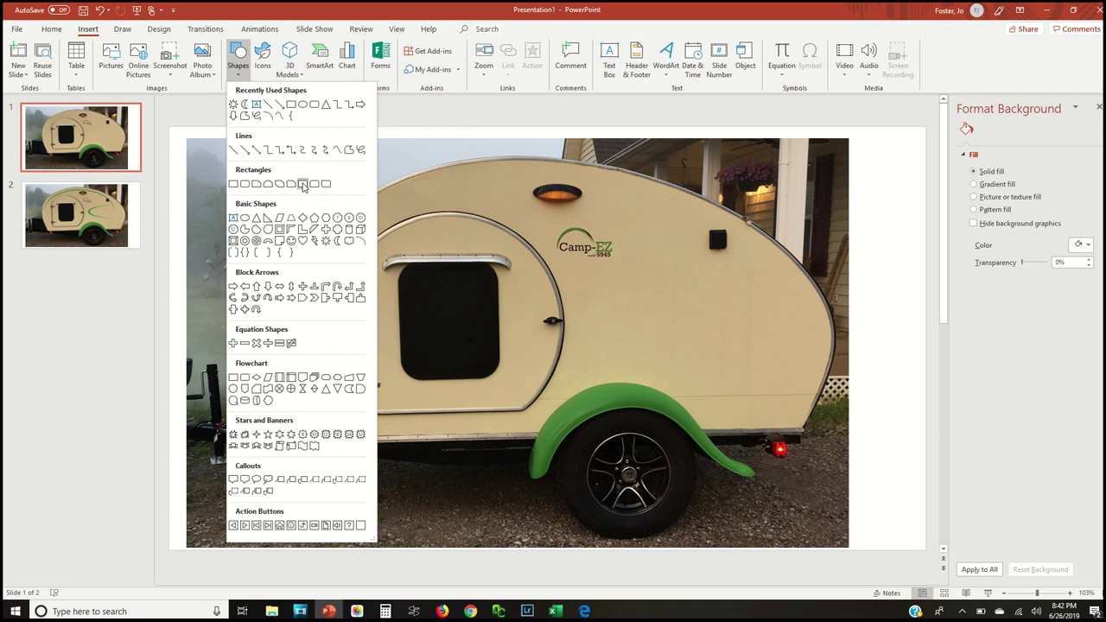
{"action": "left_click", "coordinate": [303, 184]}
{"action": "left_click_drag", "start_coordinate": [329, 197], "coordinate": [572, 321]}
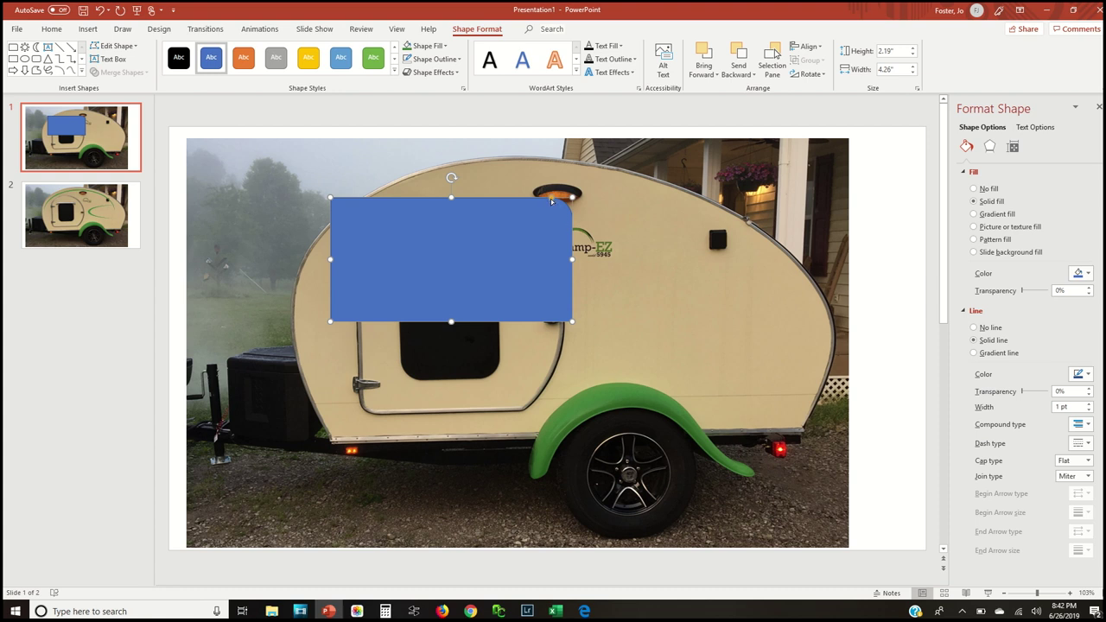
{"action": "left_click_drag", "start_coordinate": [551, 200], "coordinate": [419, 217]}
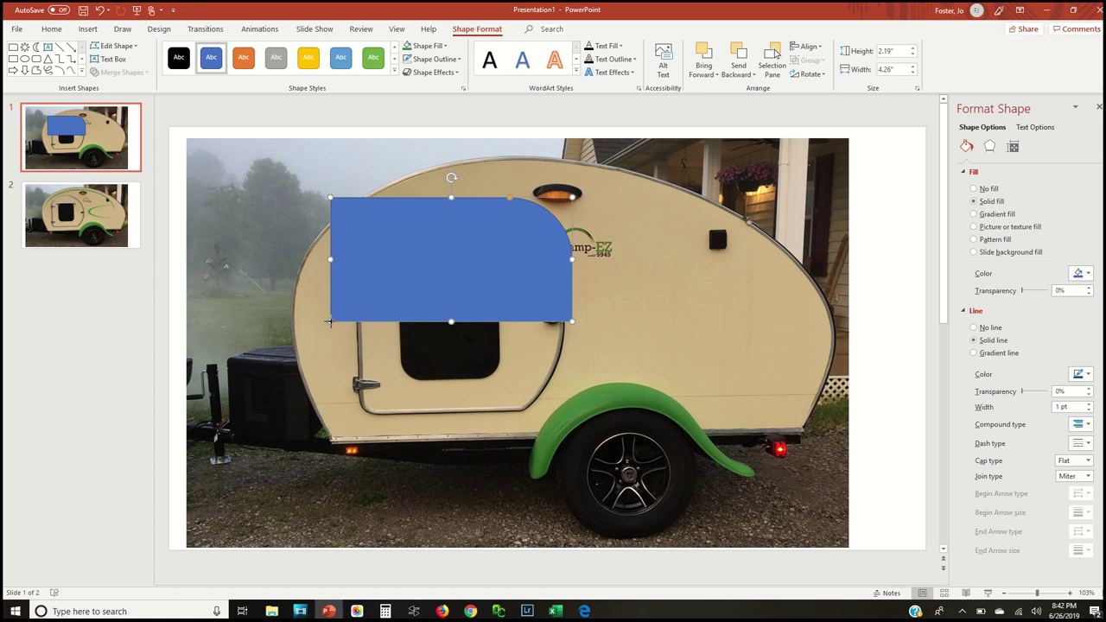
Step: Squash, flip and shorten the rectangle into a thin 0.37" by 2.37" blue bar
{"action": "left_click_drag", "start_coordinate": [330, 321], "coordinate": [586, 298]}
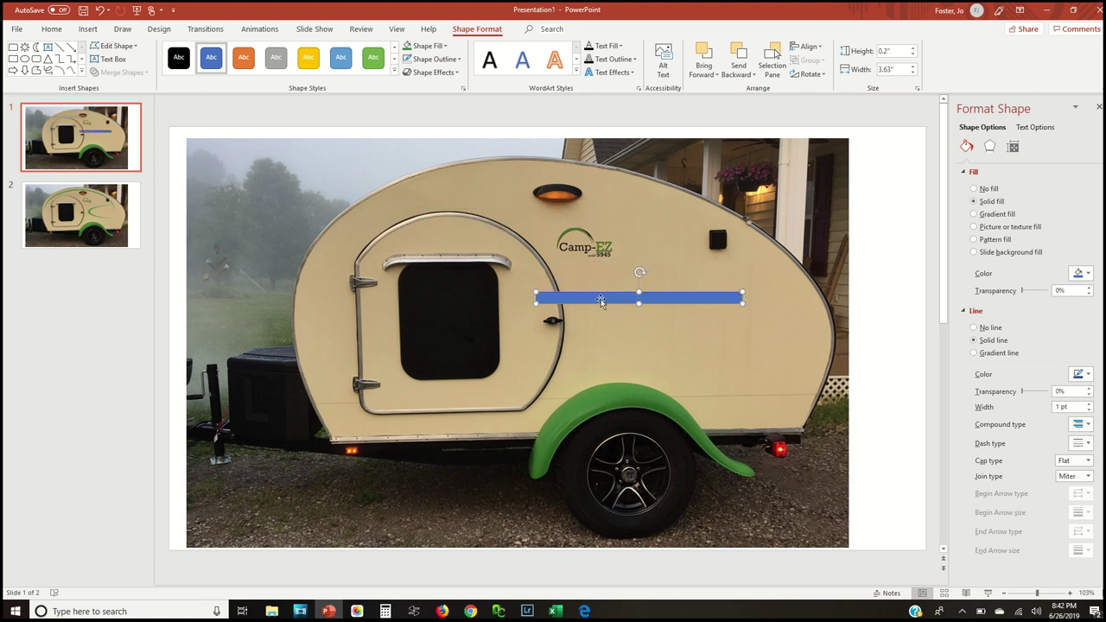
{"action": "left_click_drag", "start_coordinate": [638, 303], "coordinate": [637, 315]}
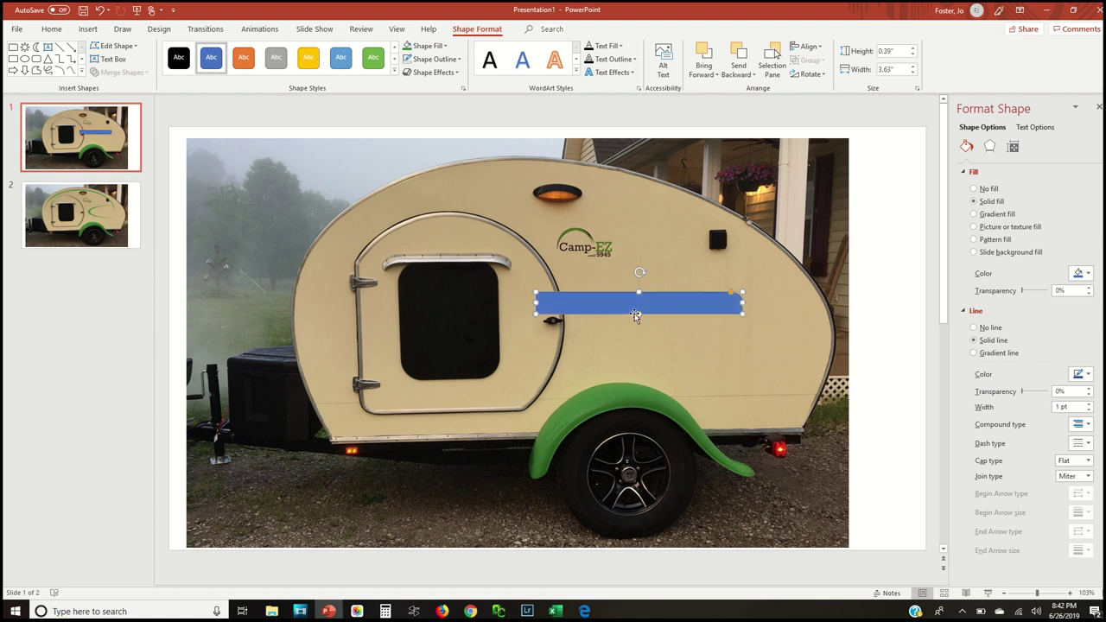
{"action": "left_click_drag", "start_coordinate": [638, 315], "coordinate": [636, 271]}
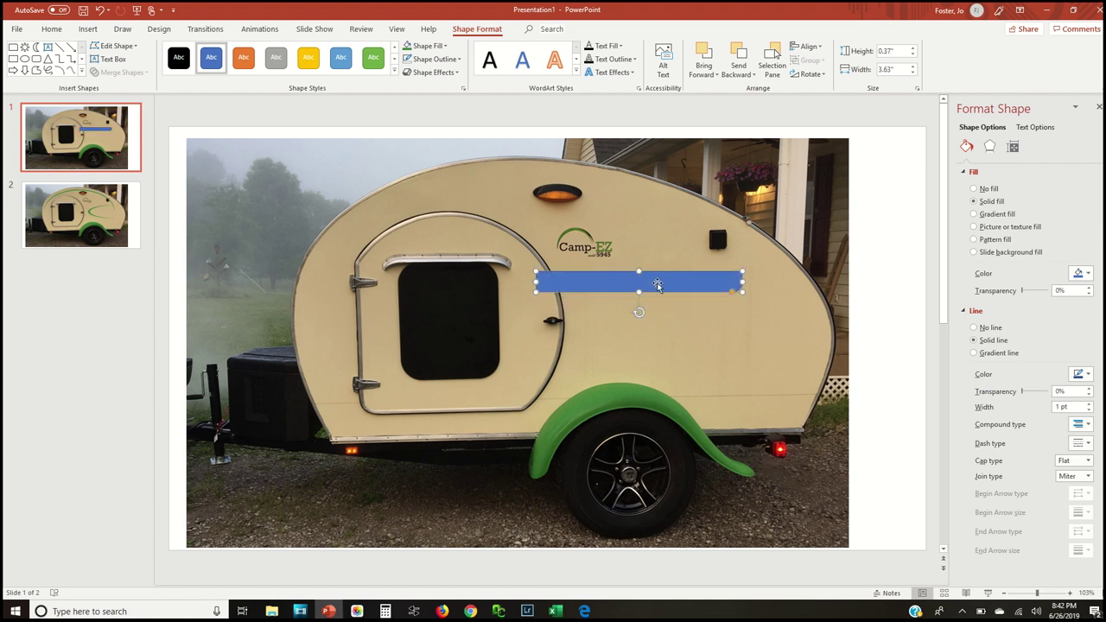
{"action": "left_click", "coordinate": [544, 285]}
{"action": "left_click_drag", "start_coordinate": [535, 281], "coordinate": [651, 269]}
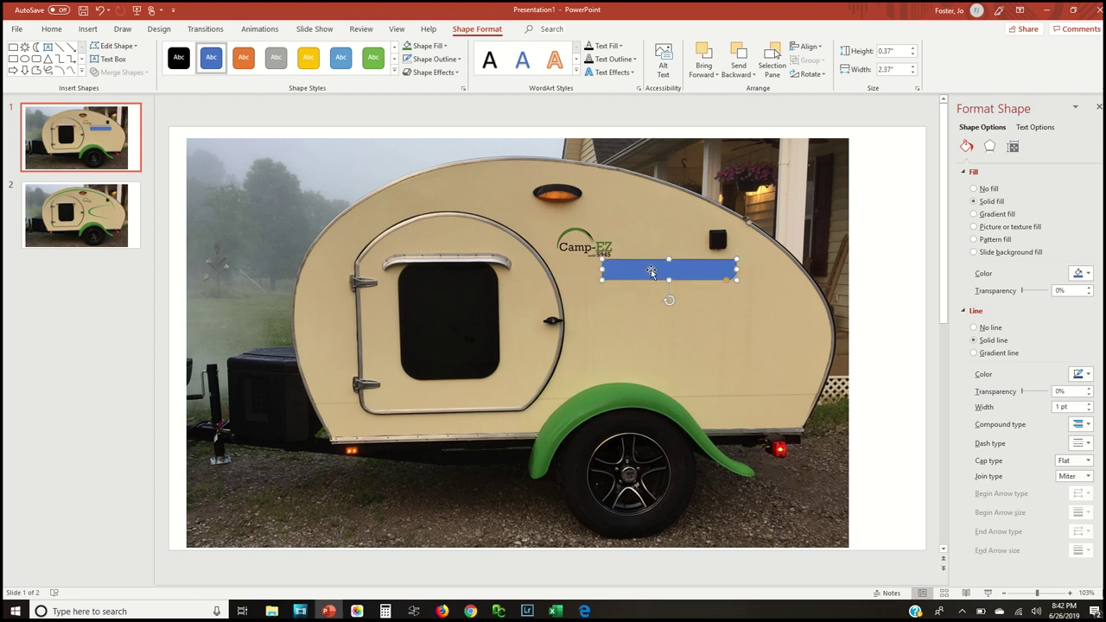
{"action": "right_click", "coordinate": [651, 272]}
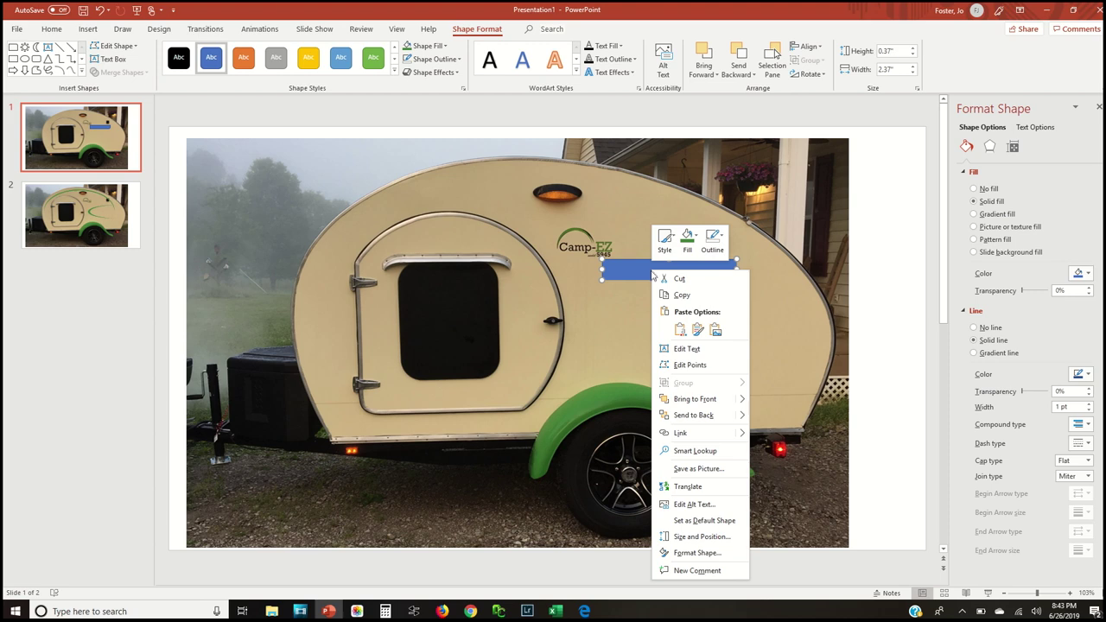
Step: Paste a copy of the blue bar below the original and shorten it from the right
{"action": "left_click", "coordinate": [667, 292]}
{"action": "left_click", "coordinate": [654, 318]}
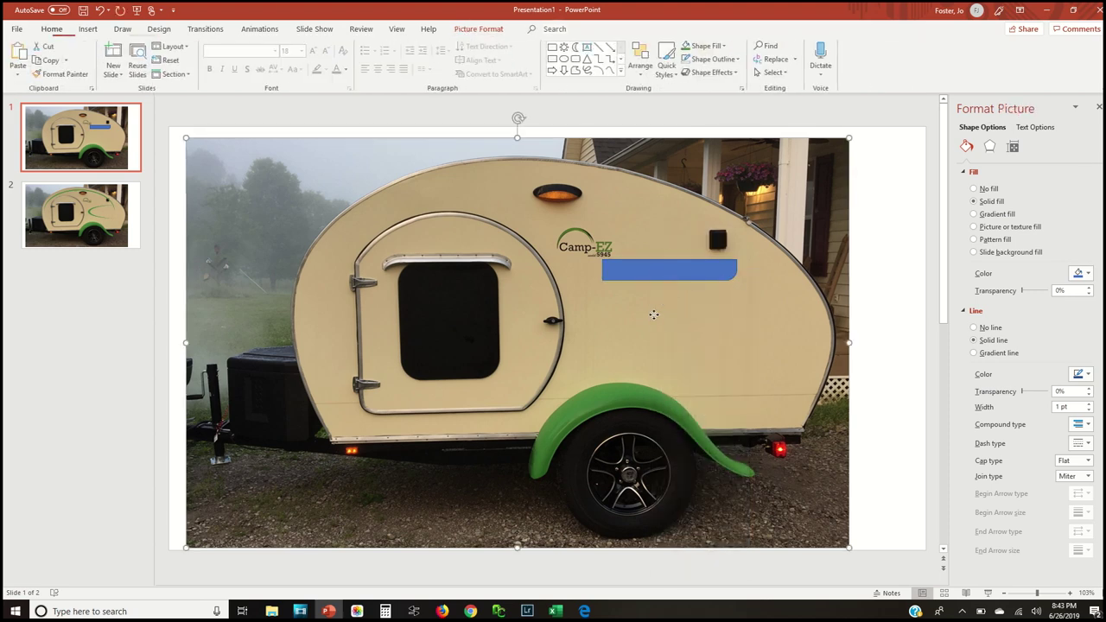
{"action": "right_click", "coordinate": [654, 316]}
{"action": "key", "text": "Escape"}
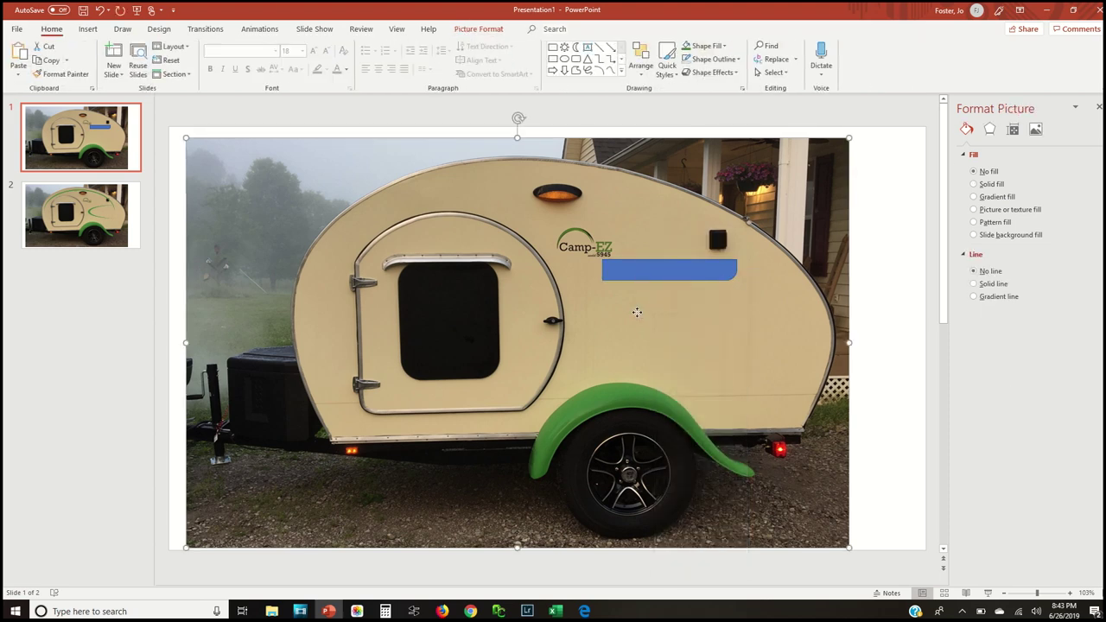
{"action": "right_click", "coordinate": [637, 313]}
{"action": "left_click", "coordinate": [677, 370]}
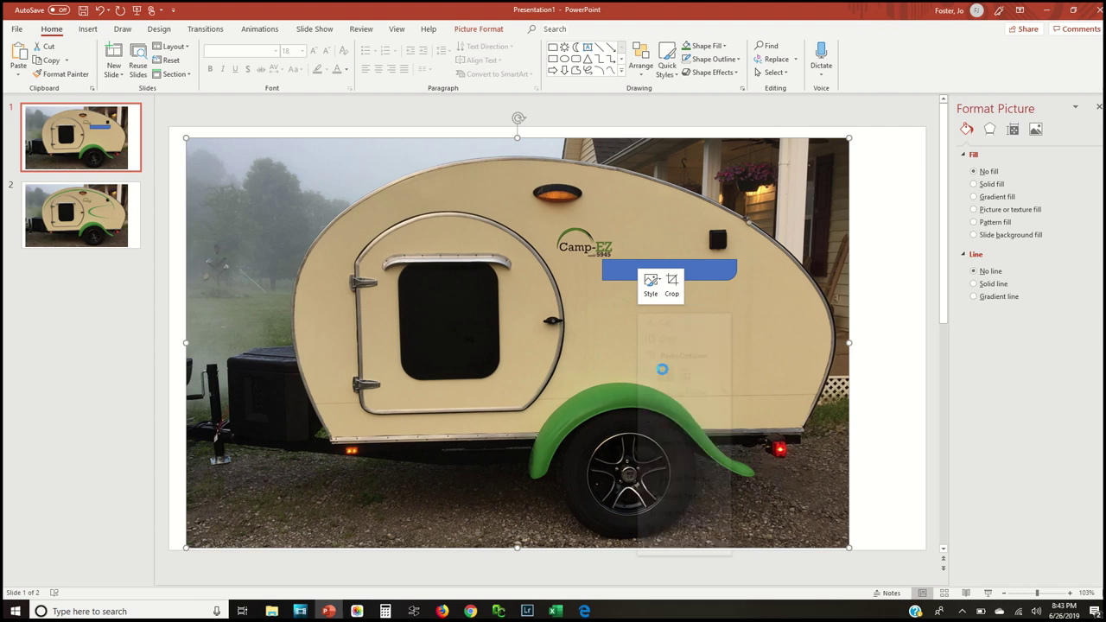
{"action": "left_click_drag", "start_coordinate": [659, 279], "coordinate": [650, 300]}
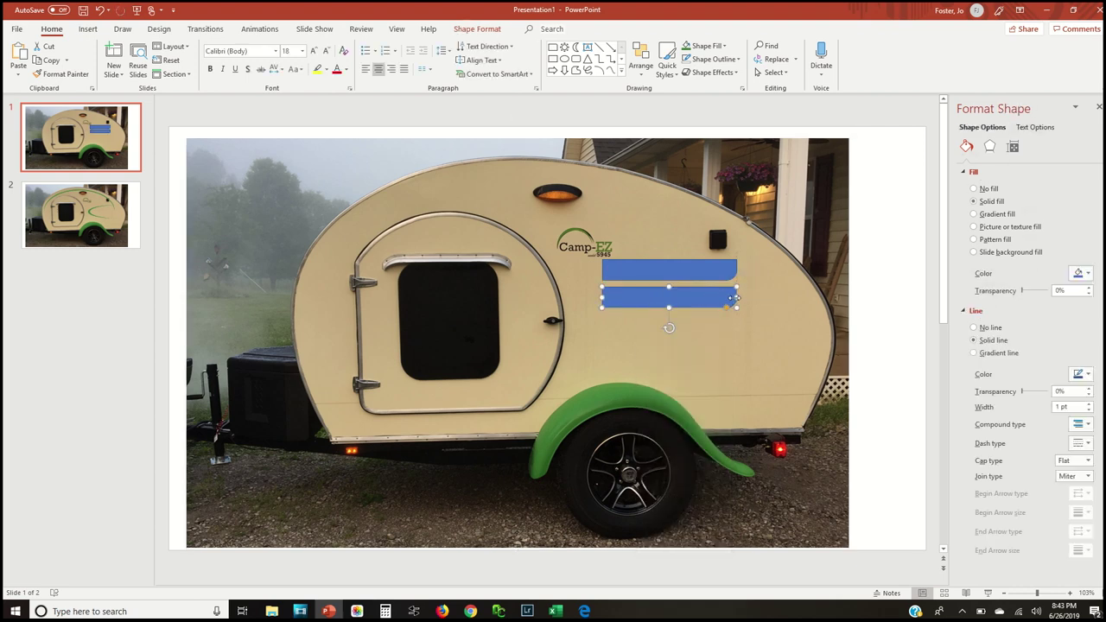
{"action": "left_click_drag", "start_coordinate": [735, 297], "coordinate": [718, 298]}
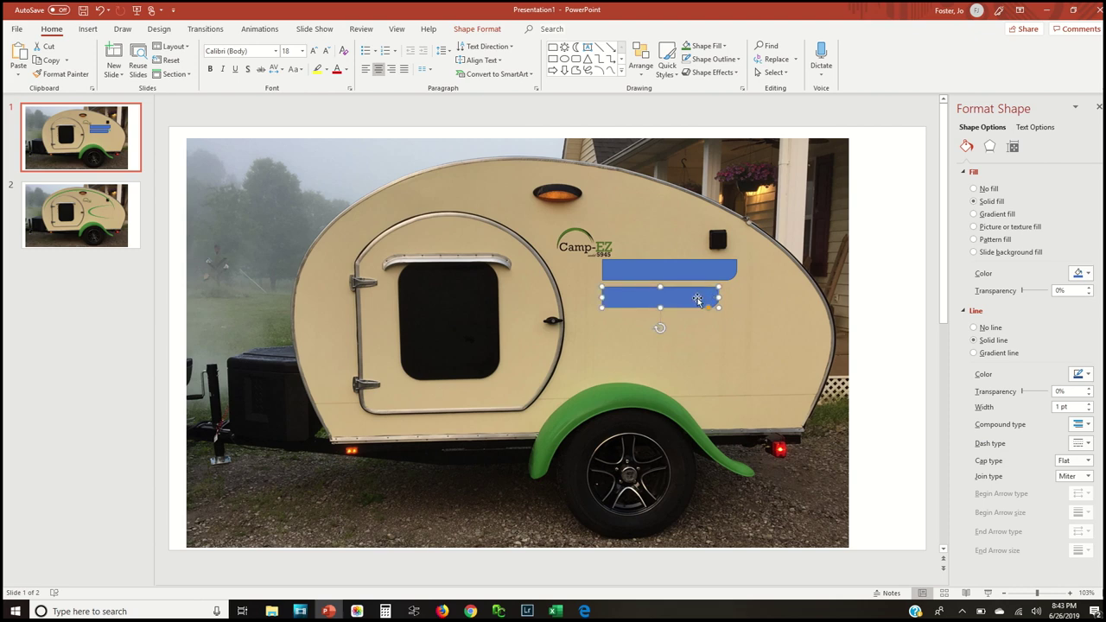
Step: Add a third bar below the other two and shift all three bars right
{"action": "right_click", "coordinate": [697, 298]}
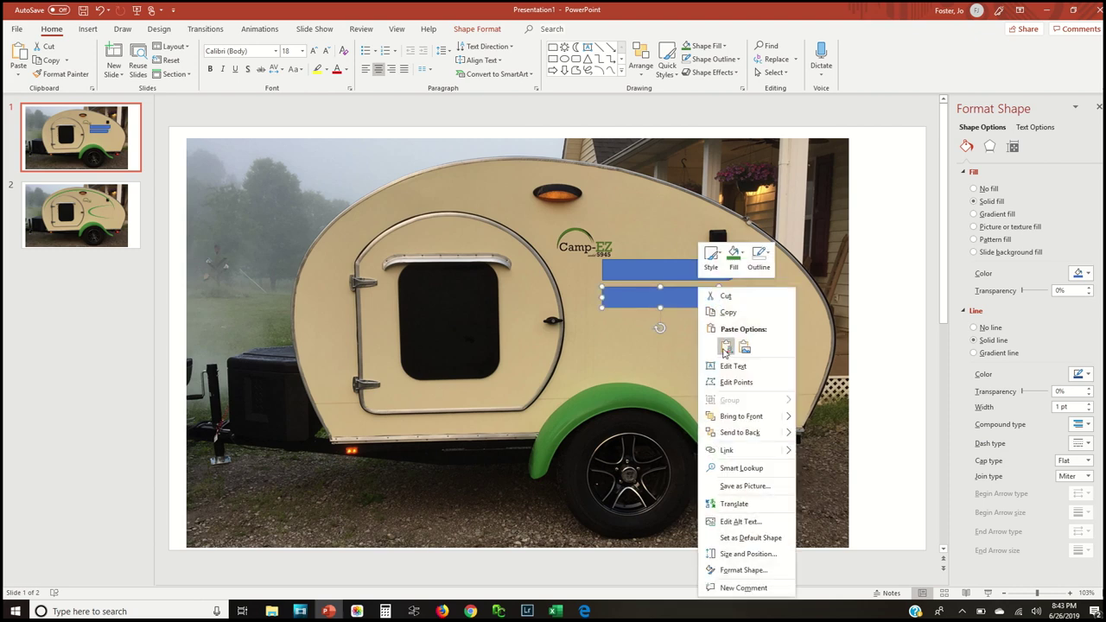
{"action": "left_click", "coordinate": [725, 347]}
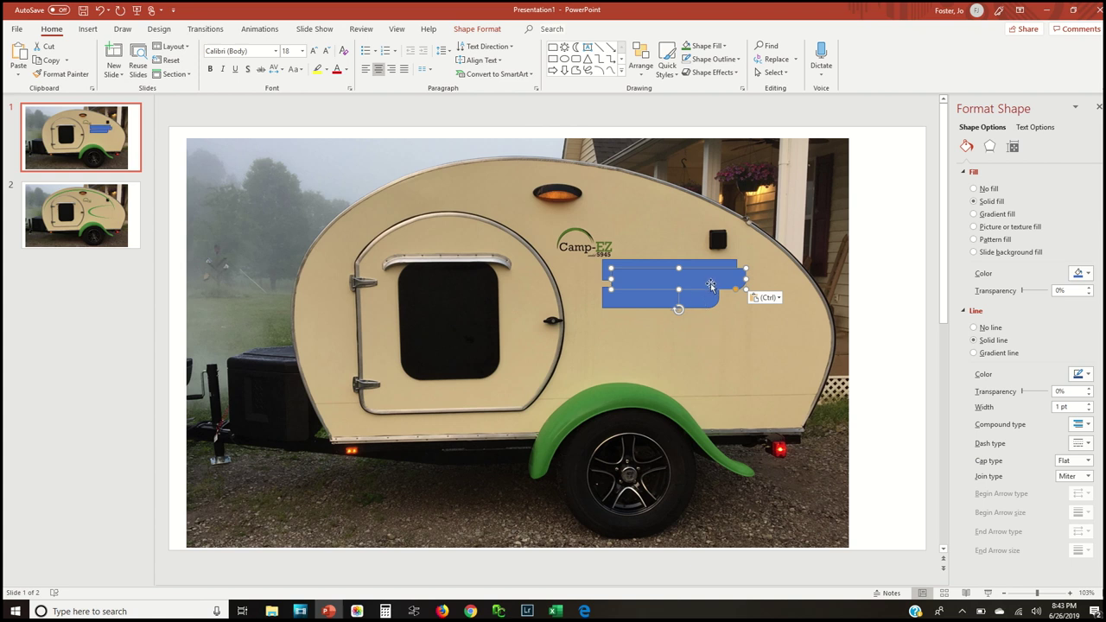
{"action": "left_click_drag", "start_coordinate": [713, 298], "coordinate": [697, 329]}
{"action": "left_click", "coordinate": [884, 237]}
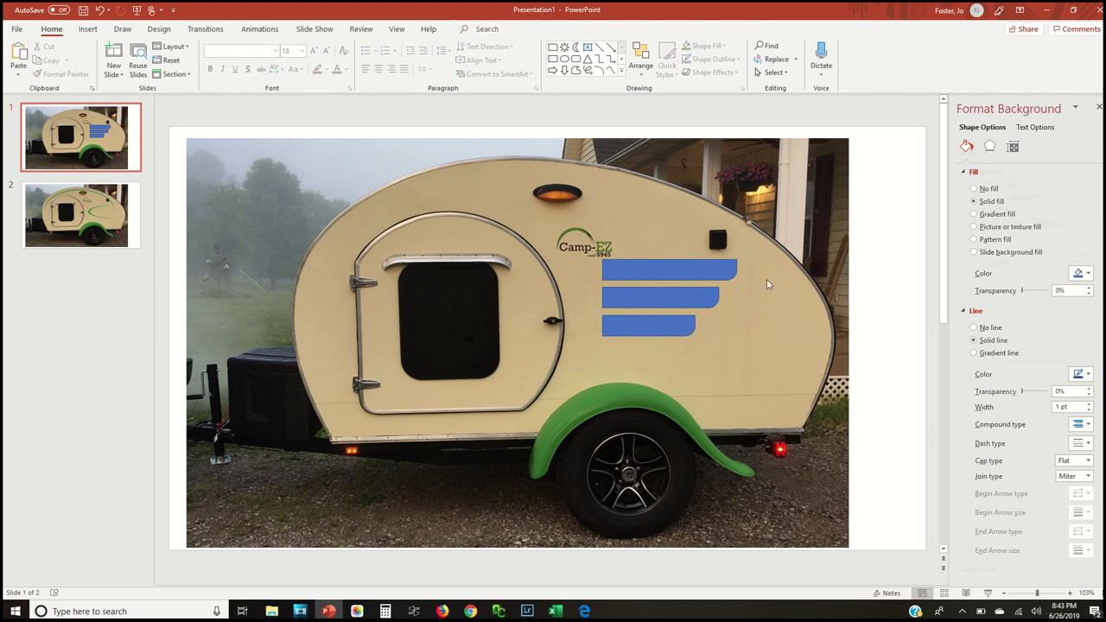
{"action": "left_click_drag", "start_coordinate": [877, 403], "coordinate": [498, 164]}
{"action": "left_click_drag", "start_coordinate": [635, 298], "coordinate": [672, 303]}
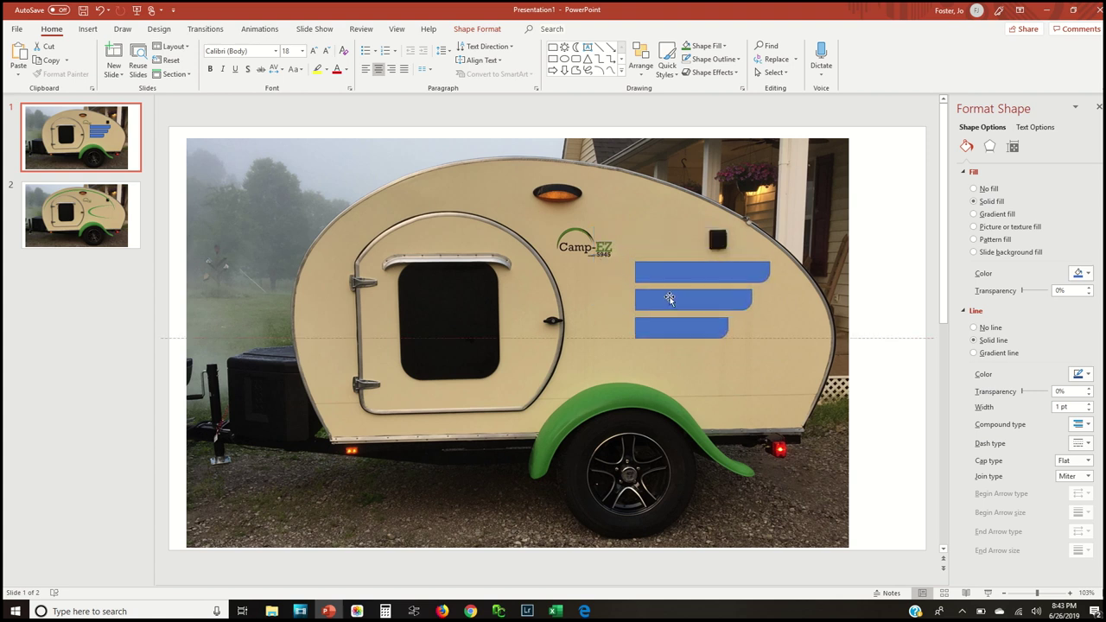
{"action": "left_click", "coordinate": [890, 250]}
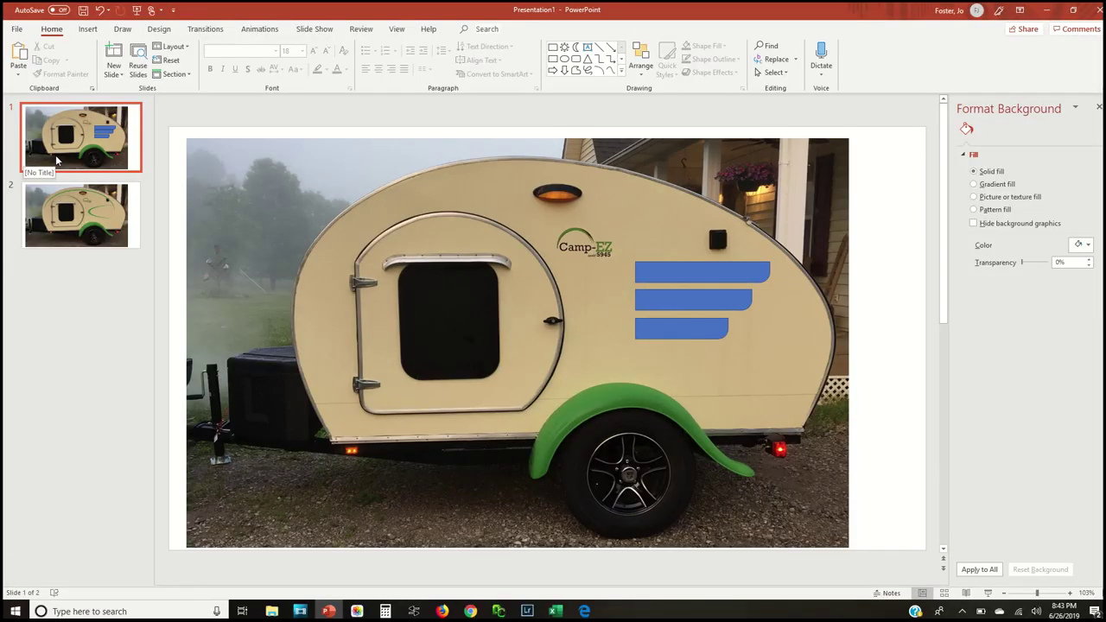
Step: Copy slide 1 and paste it at the end as slide 3
{"action": "left_click", "coordinate": [94, 149]}
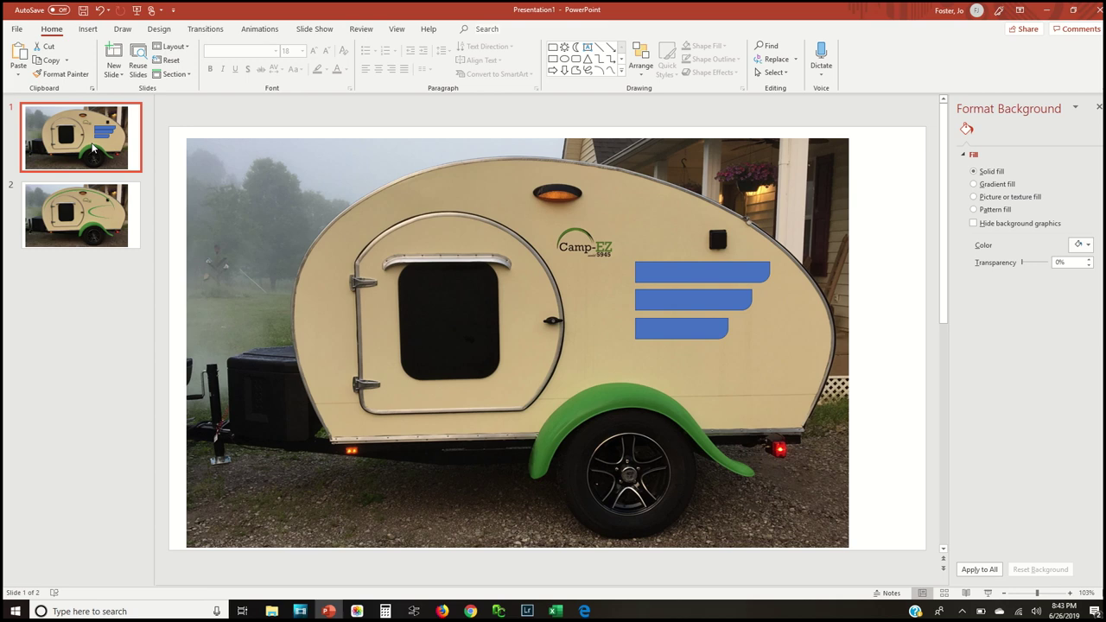
{"action": "right_click", "coordinate": [93, 148]}
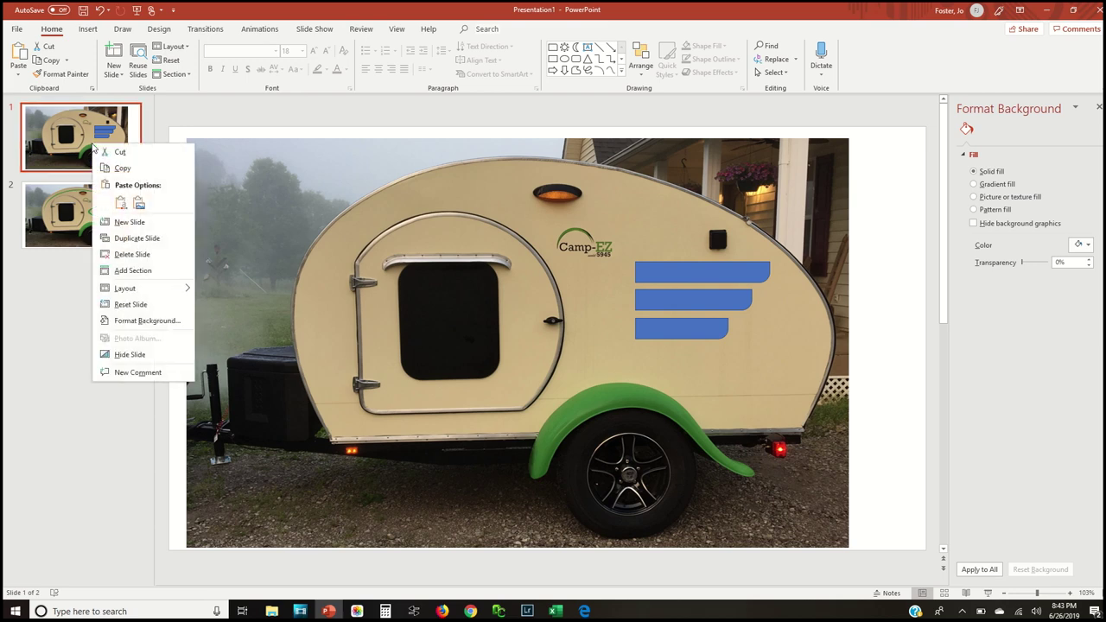
{"action": "left_click", "coordinate": [105, 165]}
{"action": "left_click", "coordinate": [90, 271]}
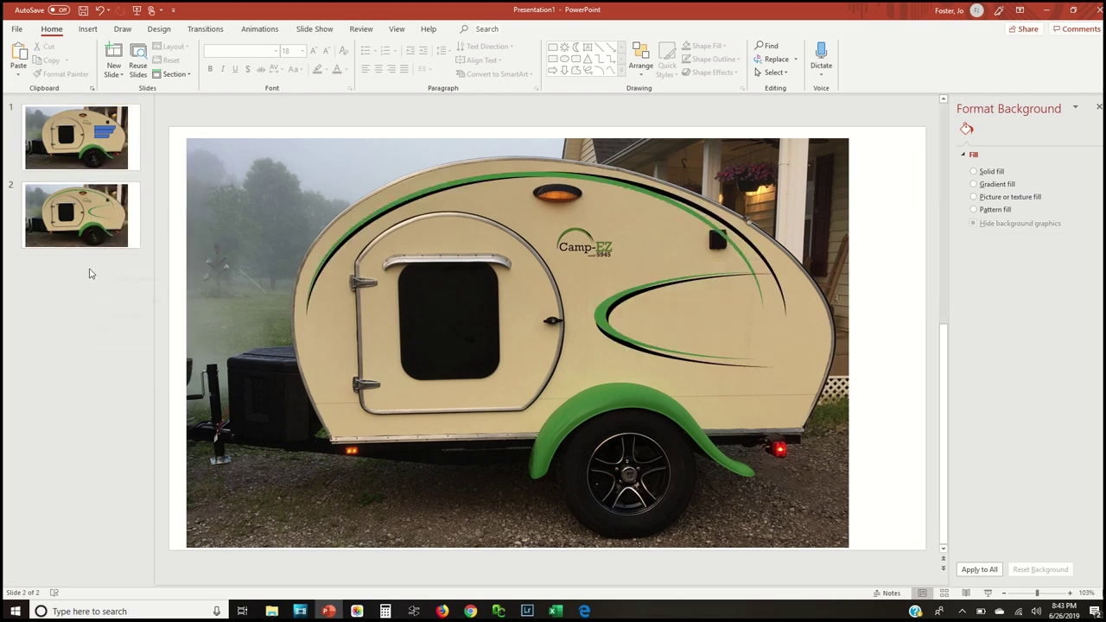
{"action": "right_click", "coordinate": [90, 271]}
{"action": "left_click", "coordinate": [117, 297]}
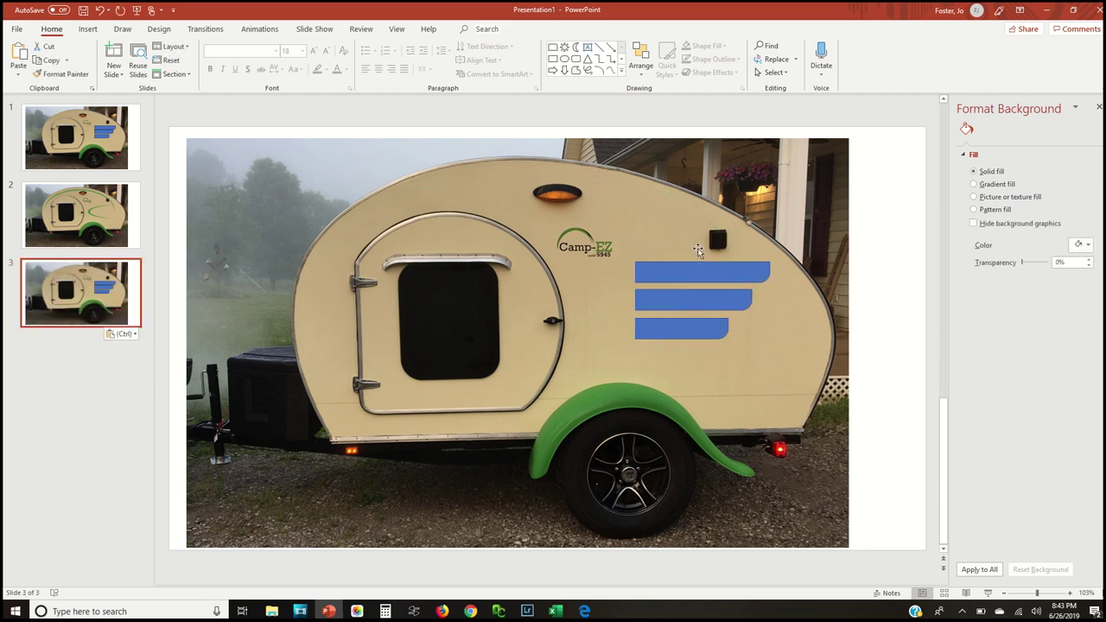
Step: Give the three stripes a green shape style with no outline
{"action": "left_click", "coordinate": [691, 274]}
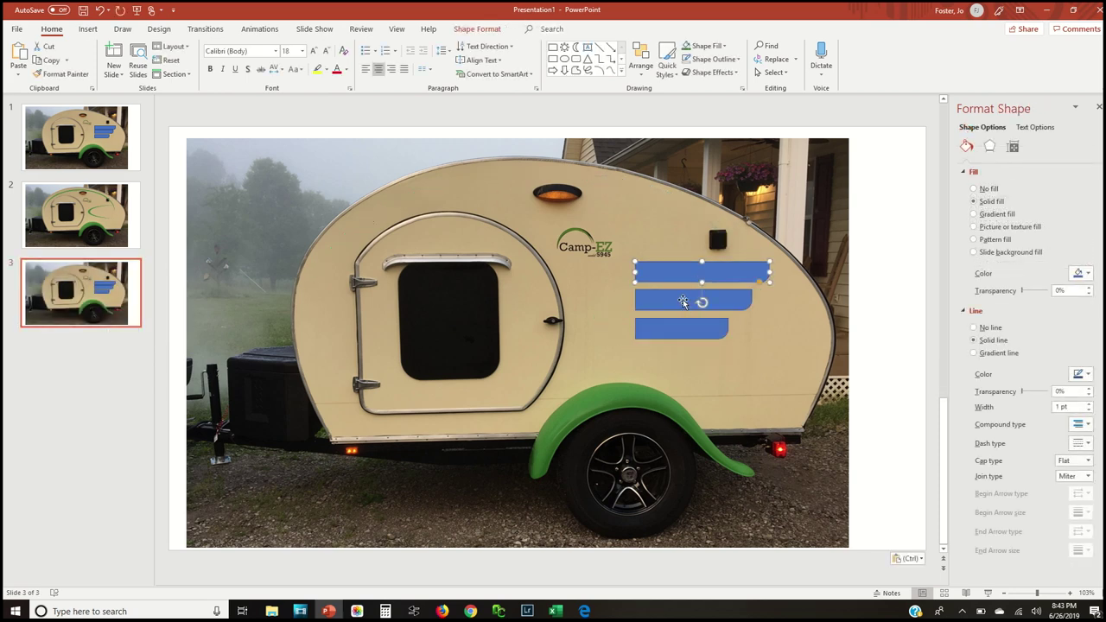
{"action": "left_click", "coordinate": [684, 304], "text": "shift"}
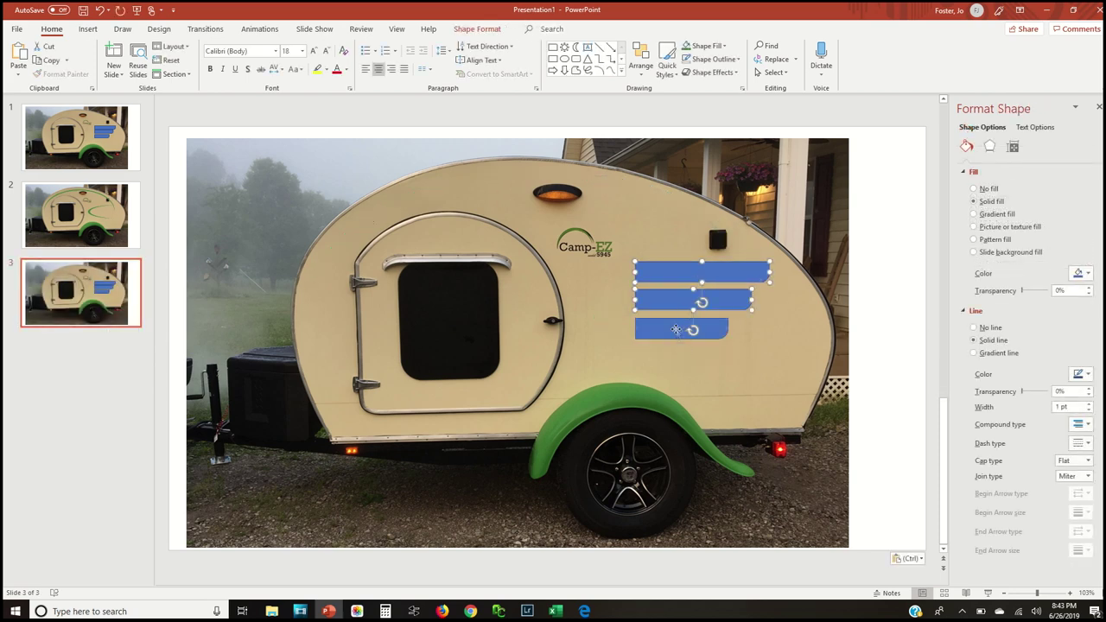
{"action": "left_click", "coordinate": [677, 330], "text": "shift"}
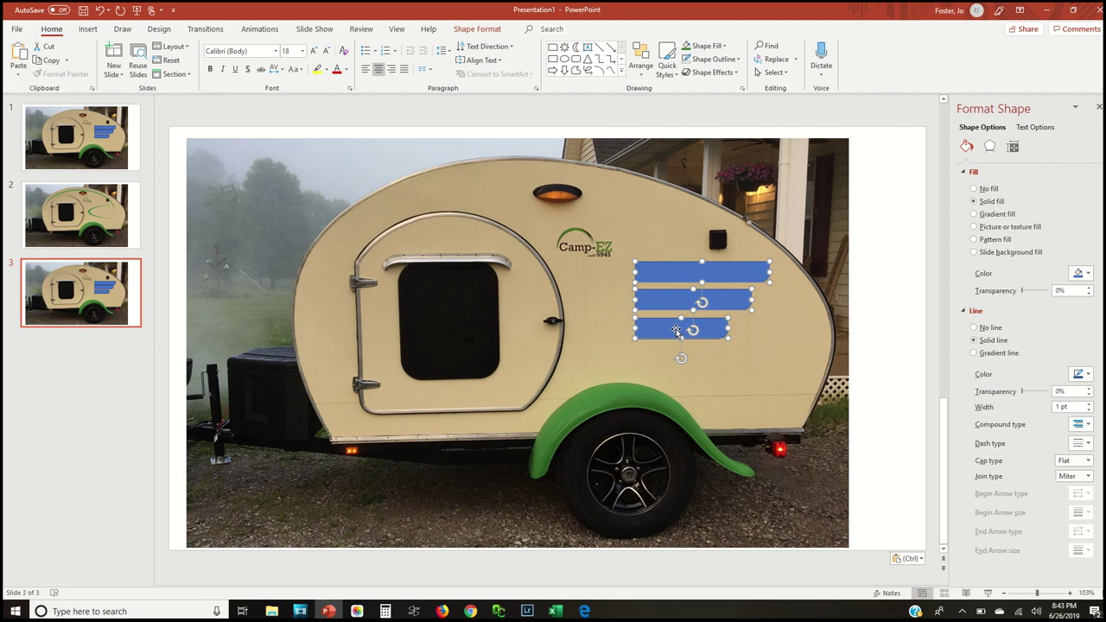
{"action": "left_click", "coordinate": [481, 30]}
{"action": "left_click", "coordinate": [407, 46]}
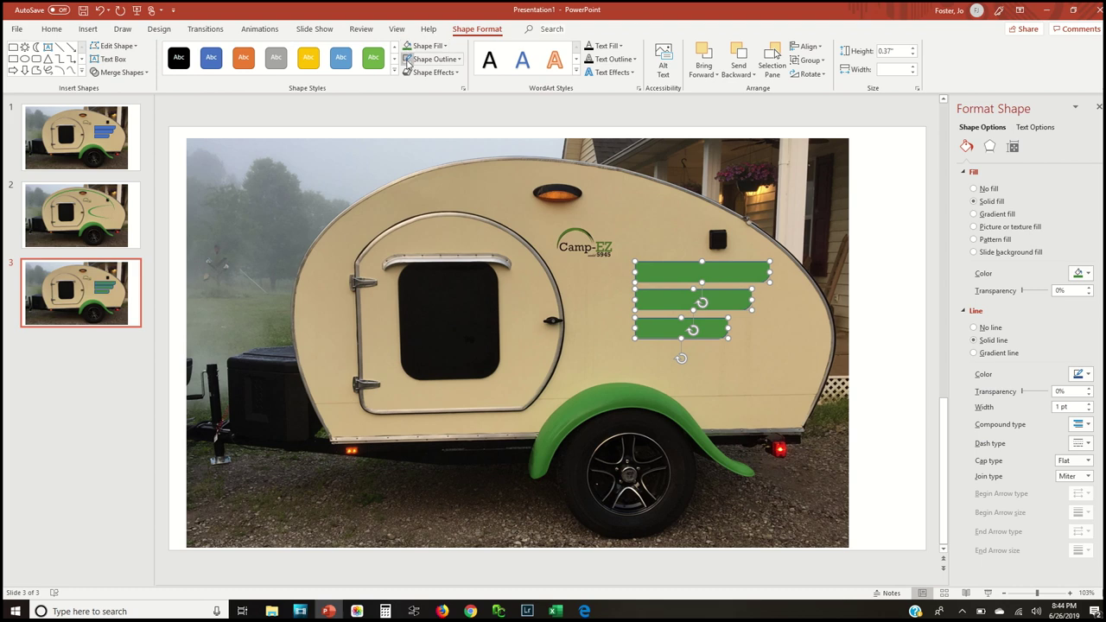
{"action": "left_click", "coordinate": [406, 59]}
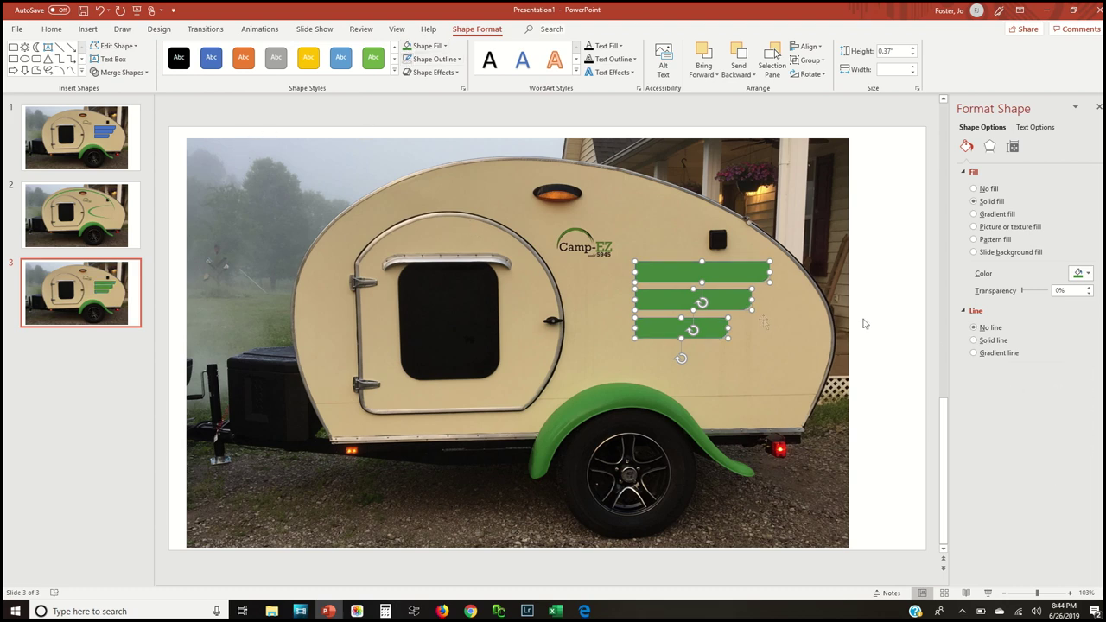
{"action": "left_click", "coordinate": [890, 330]}
Step: Delete the arc-stripe slide and compare the blue and green stripe slides
{"action": "left_click", "coordinate": [117, 227]}
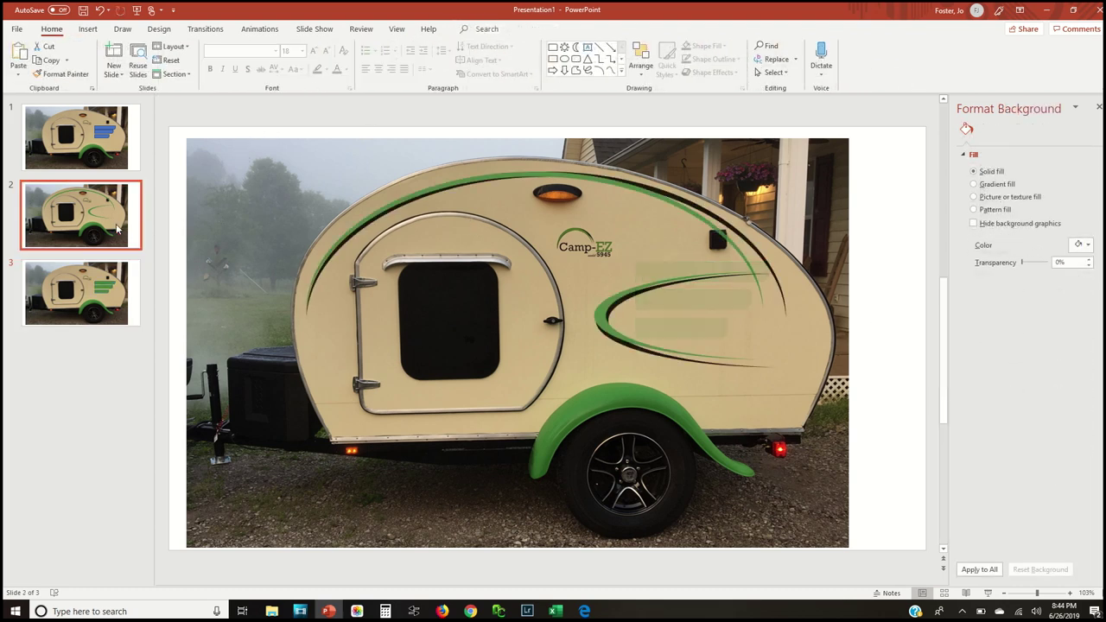
{"action": "key", "text": "Delete"}
{"action": "key", "text": "Up"}
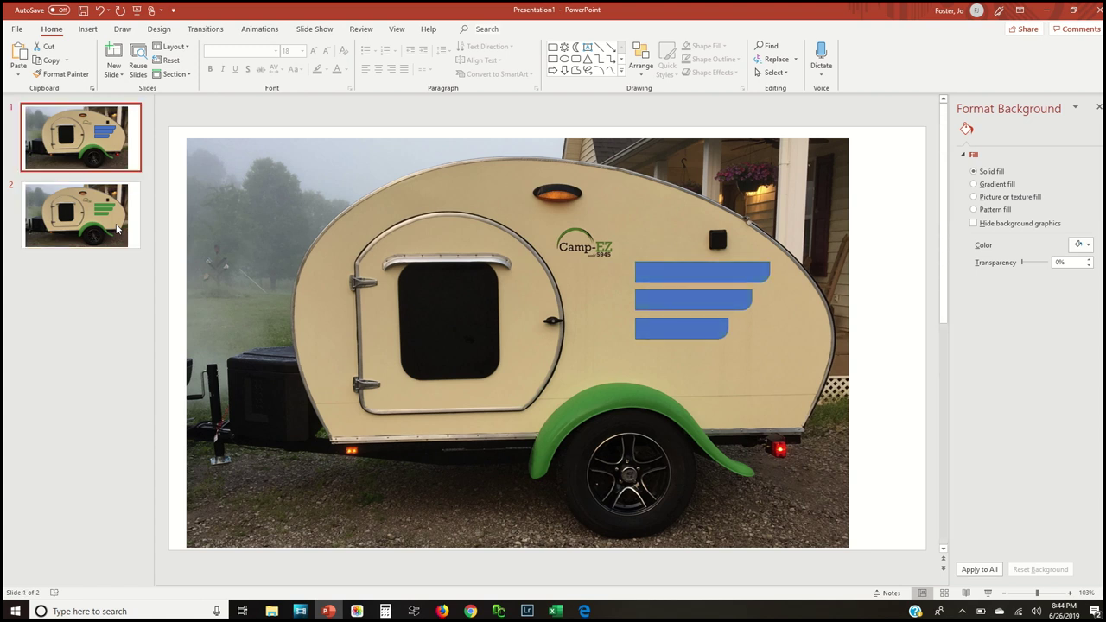
{"action": "key", "text": "Down"}
{"action": "key", "text": "Up"}
{"action": "key", "text": "Down"}
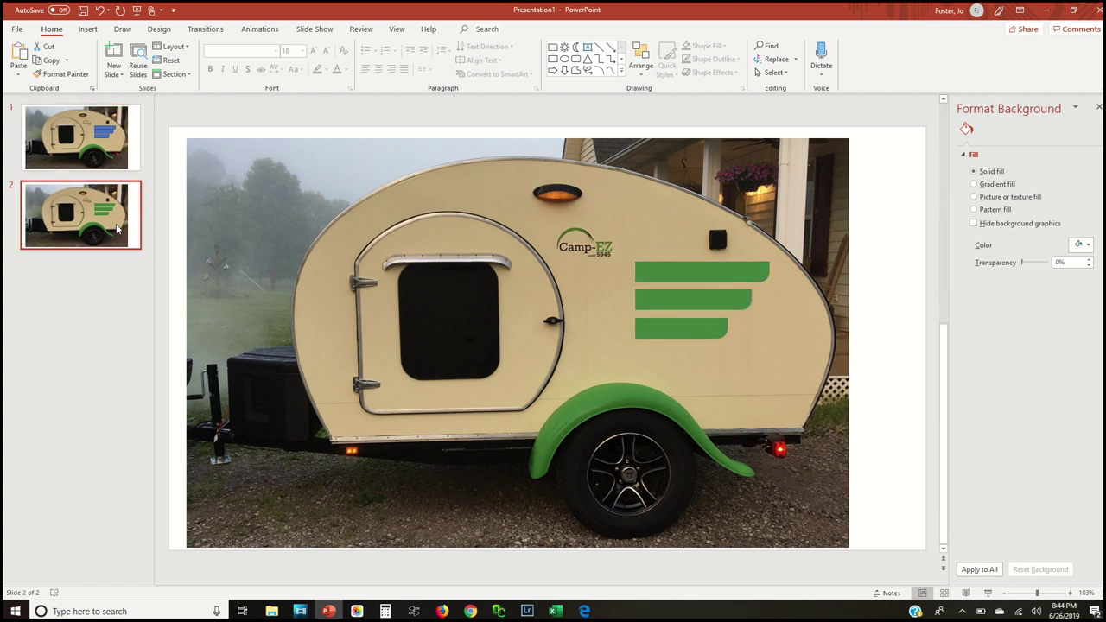